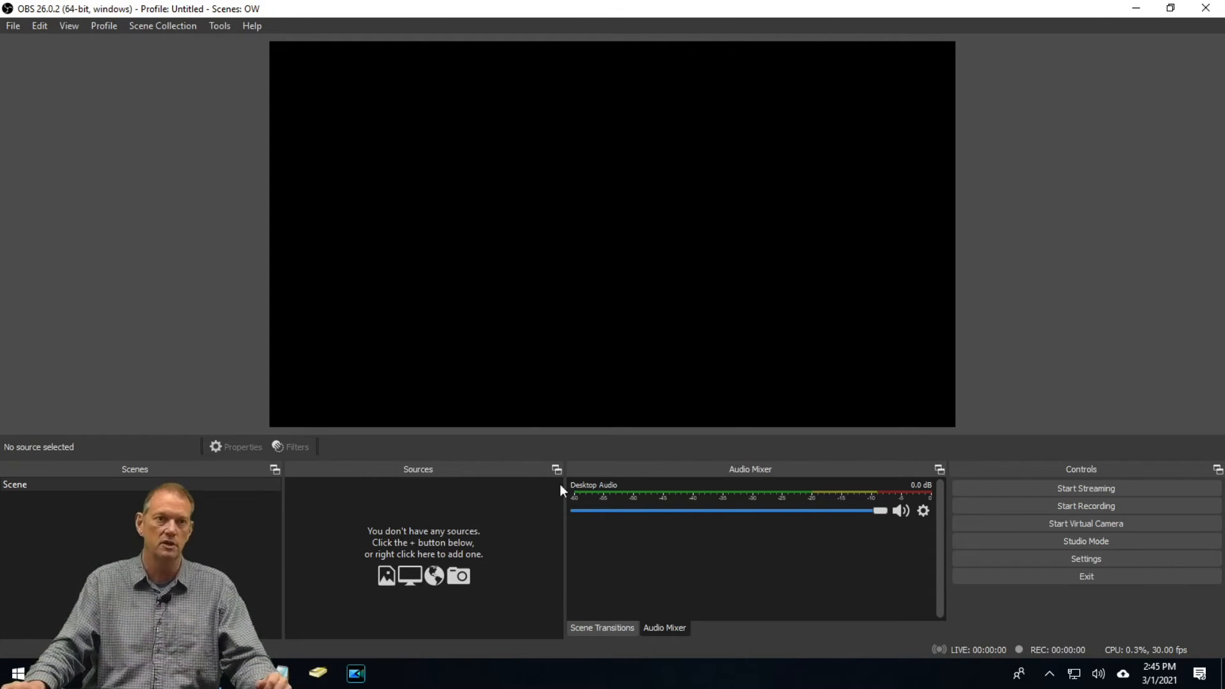
Add an Image source from gettysburg-textimage_6.jpg and stretch it to fill the canvas
{"action": "right_click", "coordinate": [382, 504]}
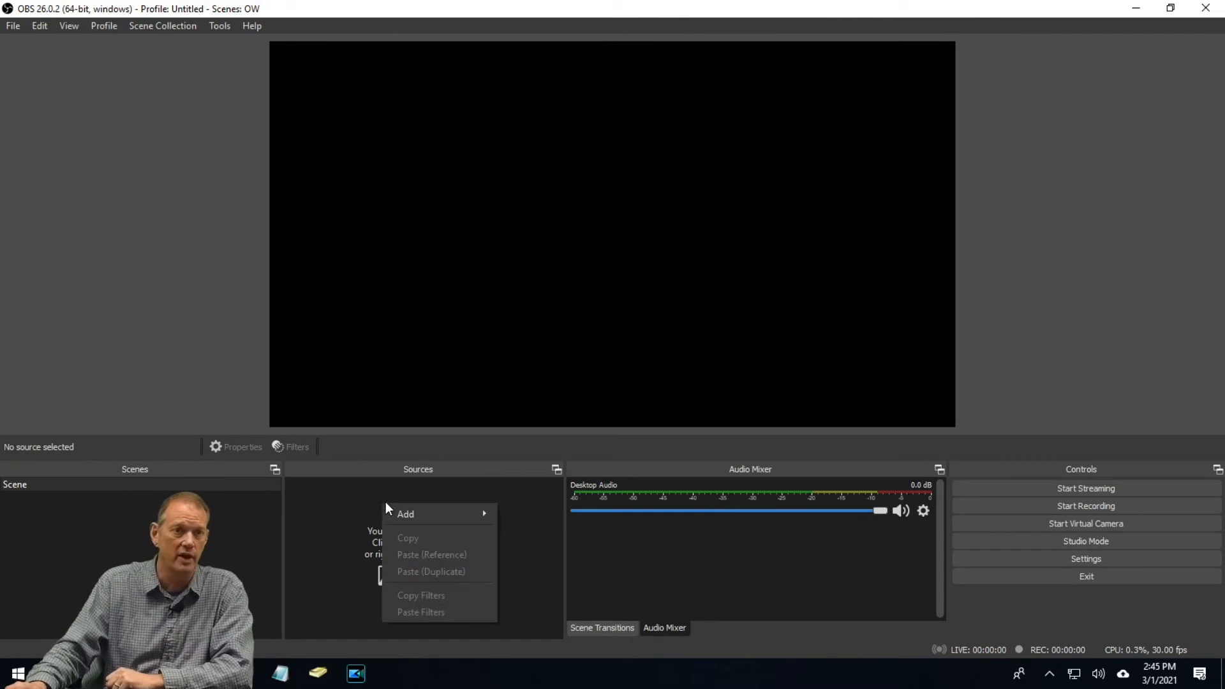
{"action": "mouse_move", "coordinate": [408, 514]}
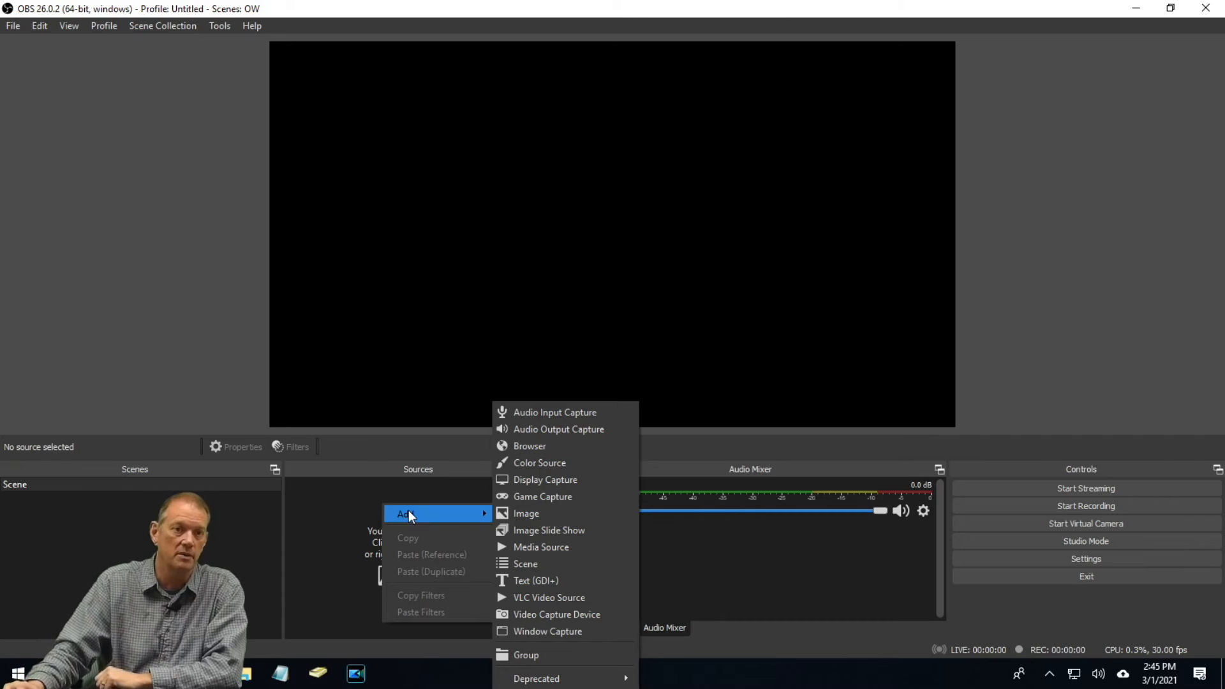
{"action": "left_click", "coordinate": [557, 515]}
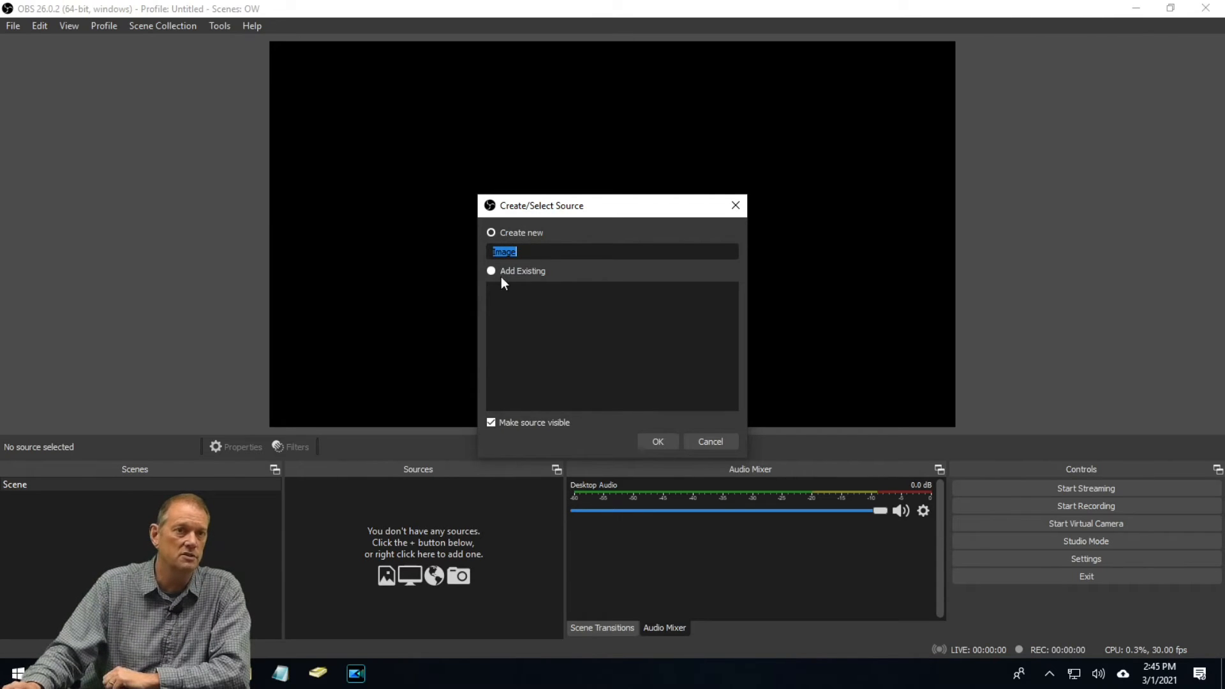
{"action": "left_click", "coordinate": [652, 438]}
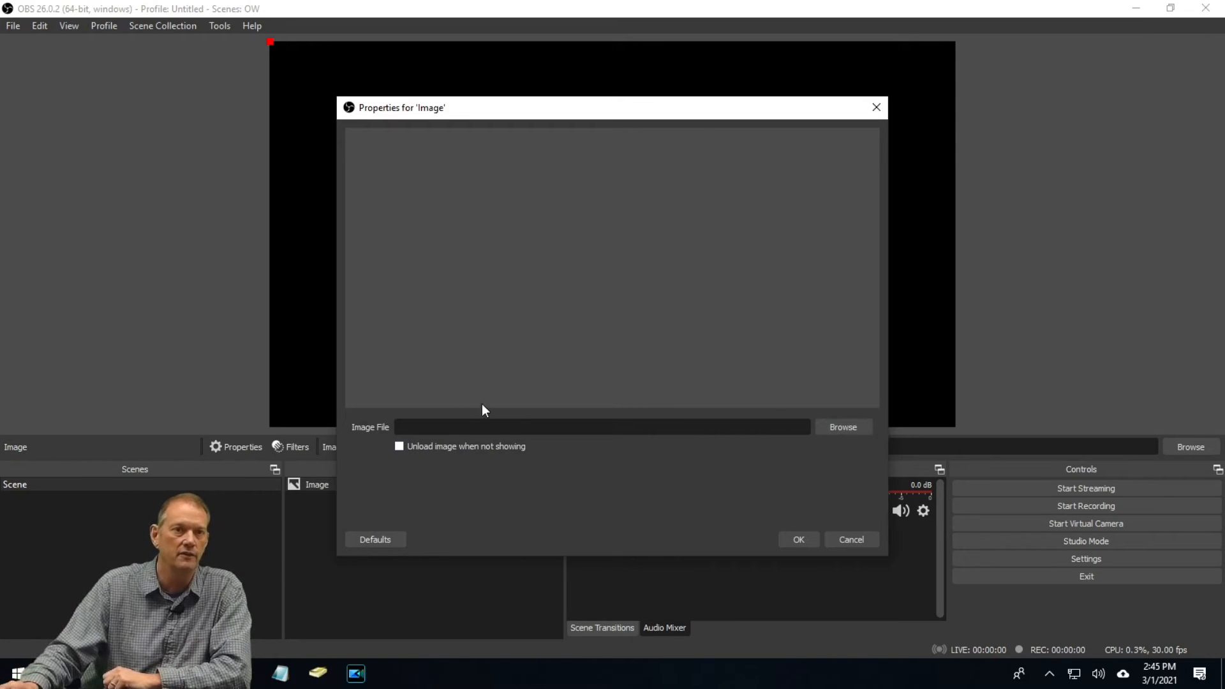
{"action": "left_click", "coordinate": [842, 427]}
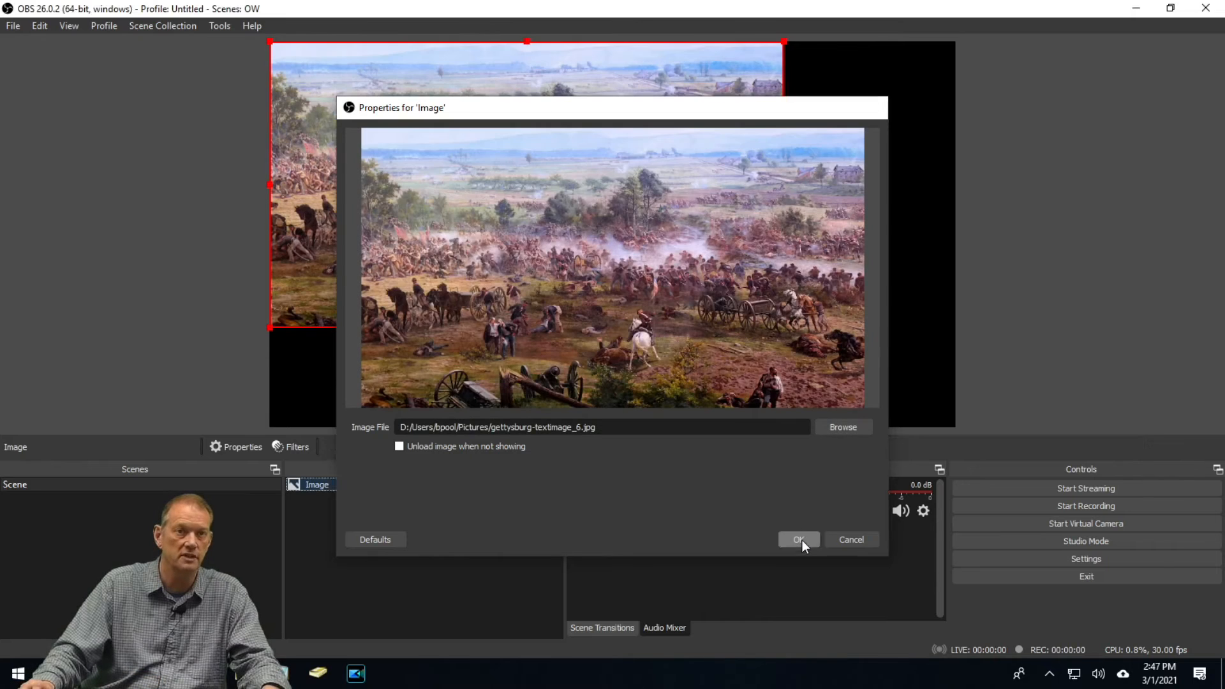
{"action": "left_click", "coordinate": [798, 540]}
{"action": "left_click_drag", "start_coordinate": [785, 326], "coordinate": [887, 426]}
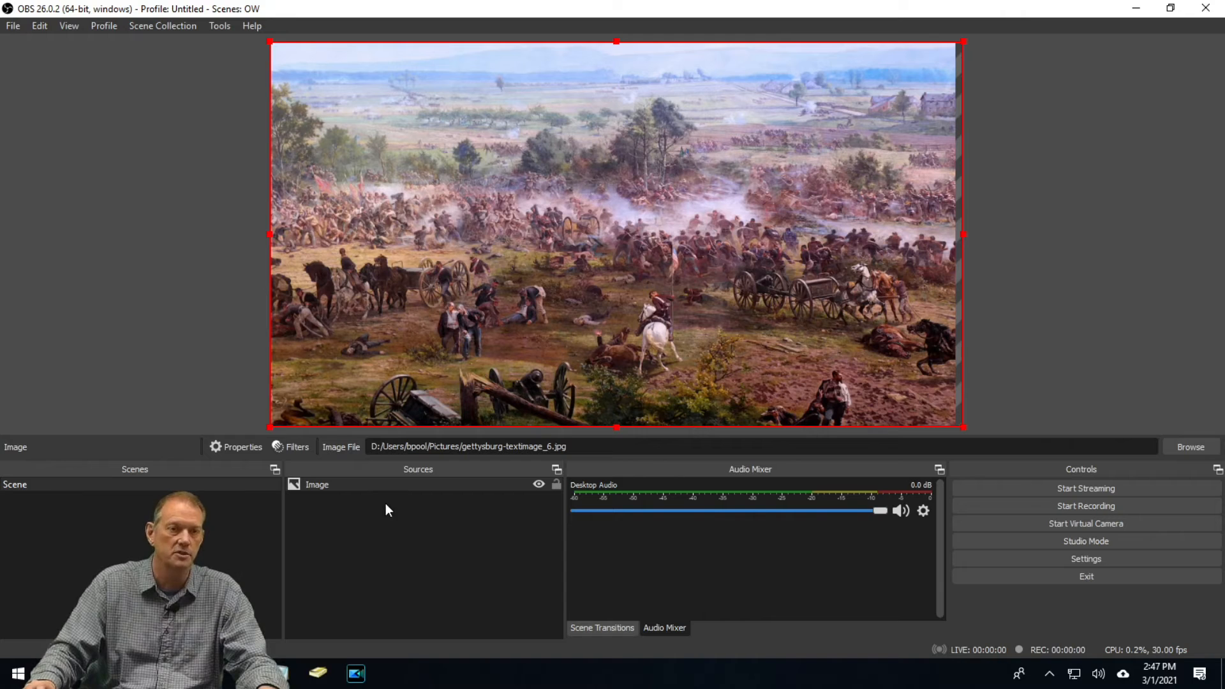
Add a Media Source playing hawaii_ocean.mov with looping, then move and resize it on the canvas
{"action": "right_click", "coordinate": [377, 537]}
{"action": "mouse_move", "coordinate": [385, 545]}
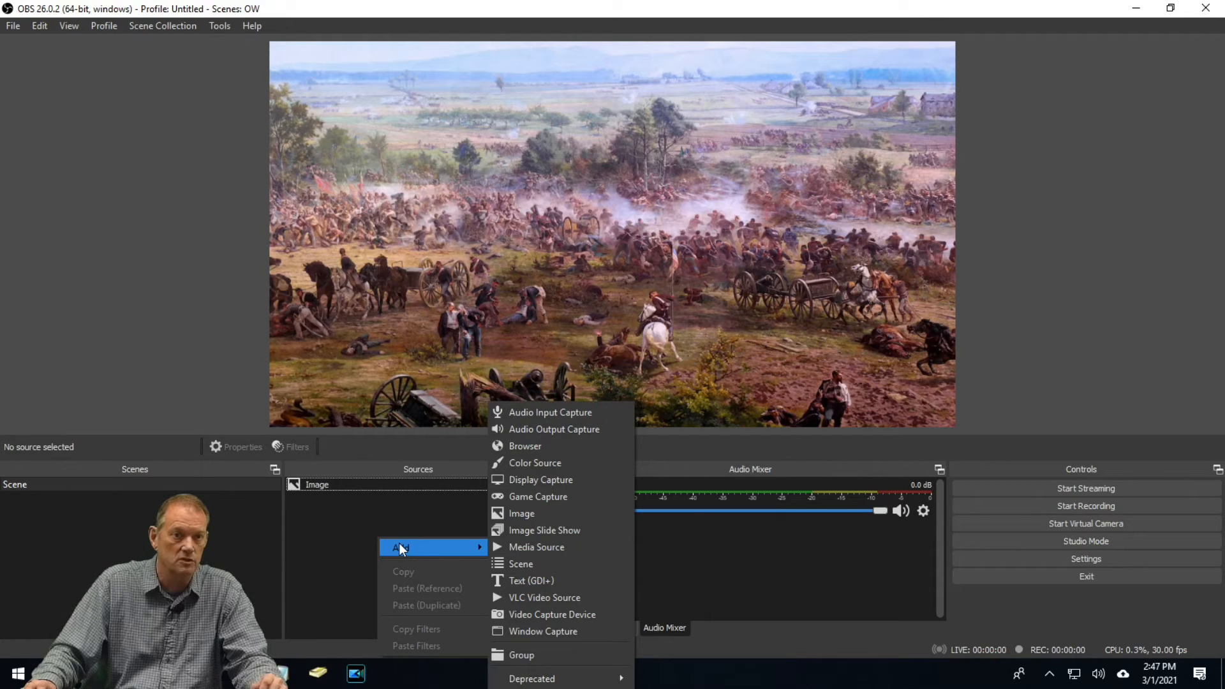
{"action": "left_click", "coordinate": [555, 546]}
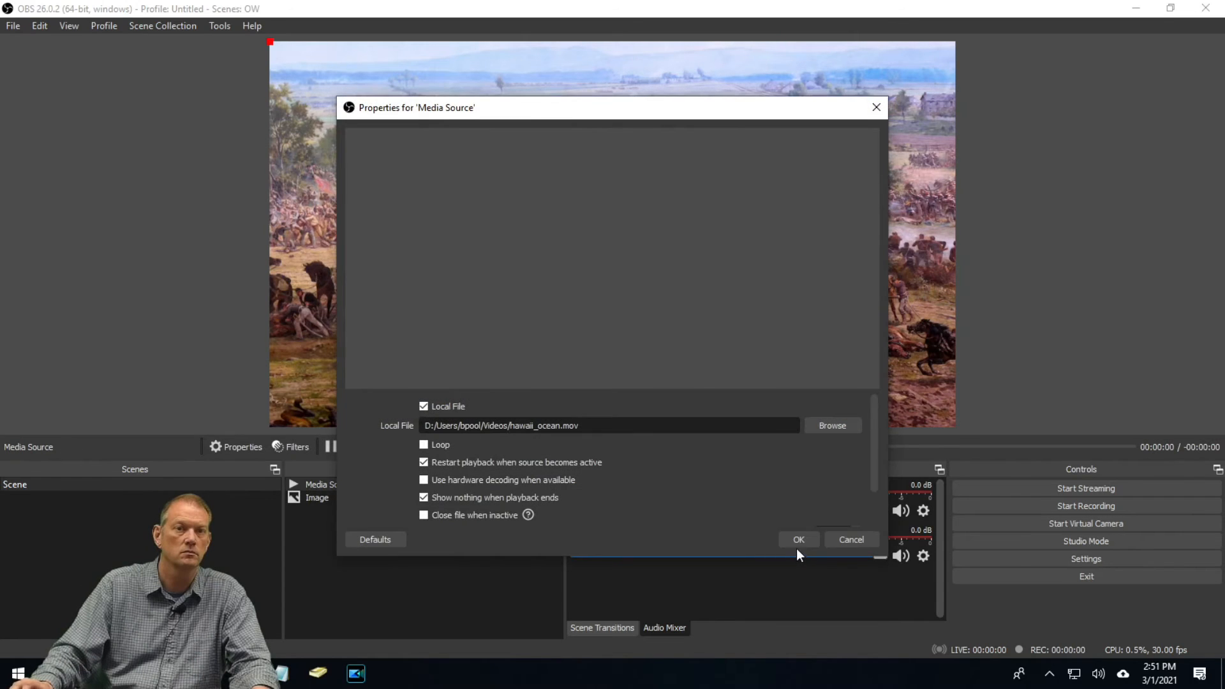
{"action": "left_click", "coordinate": [797, 540]}
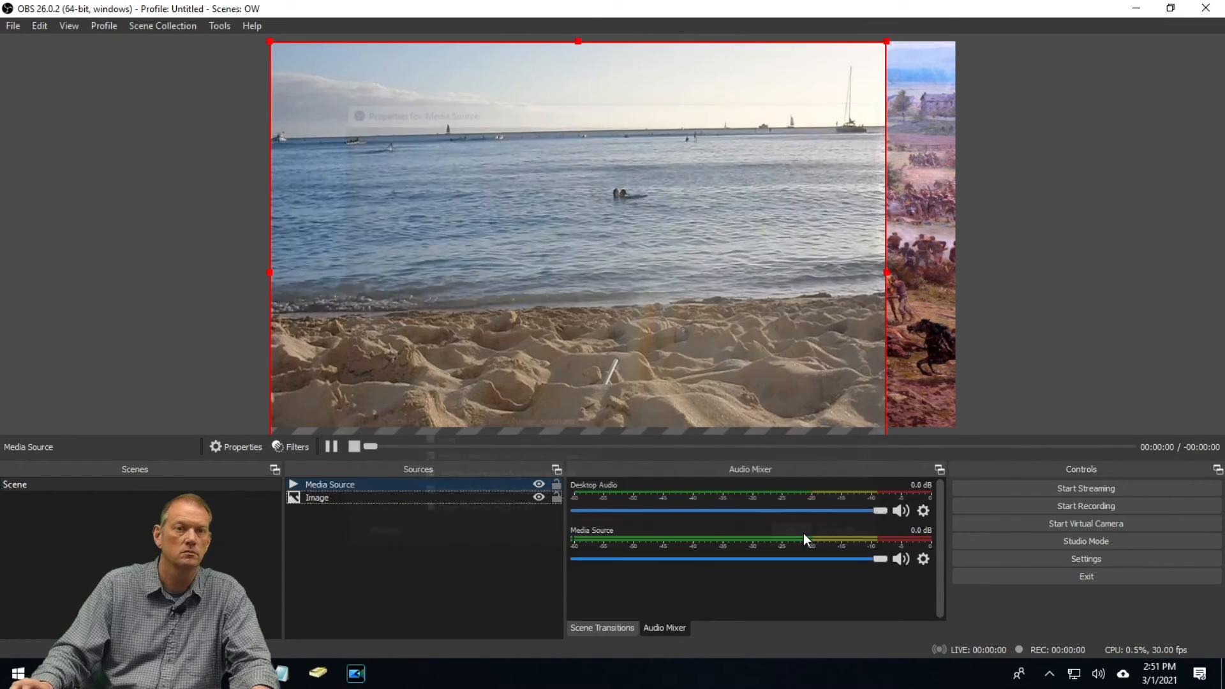
{"action": "left_click_drag", "start_coordinate": [791, 296], "coordinate": [527, 298]}
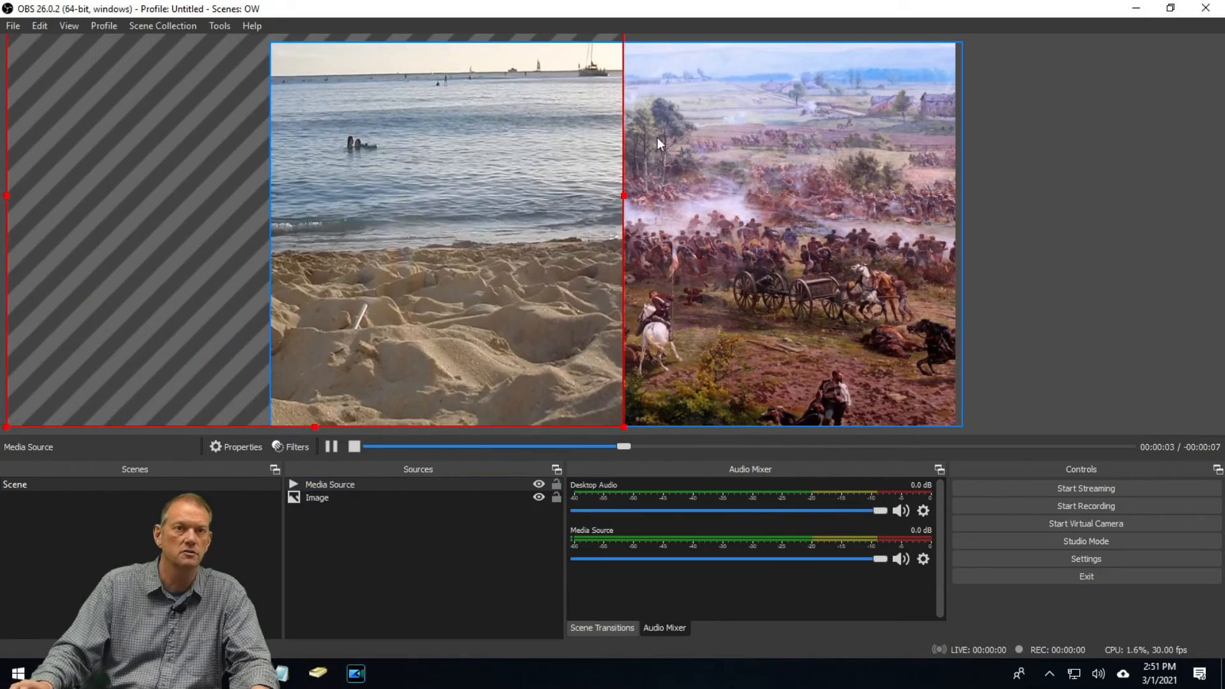
{"action": "left_click_drag", "start_coordinate": [623, 195], "coordinate": [649, 195]}
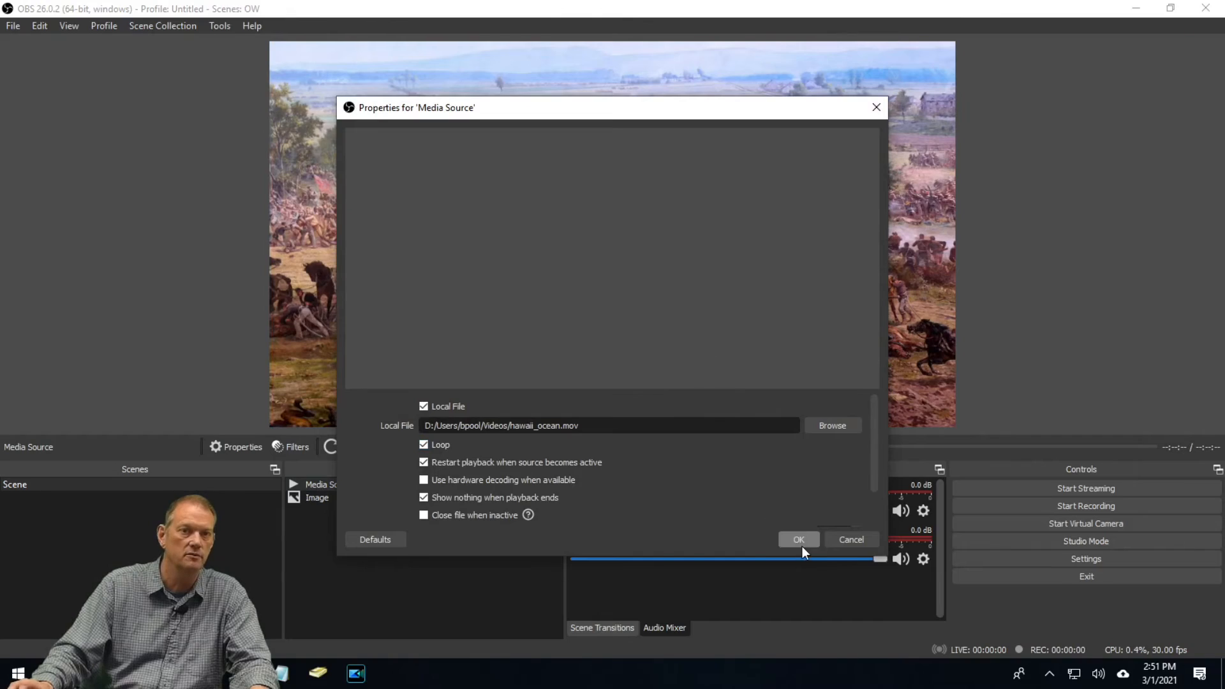
{"action": "left_click", "coordinate": [800, 542]}
{"action": "left_click_drag", "start_coordinate": [577, 285], "coordinate": [513, 184]}
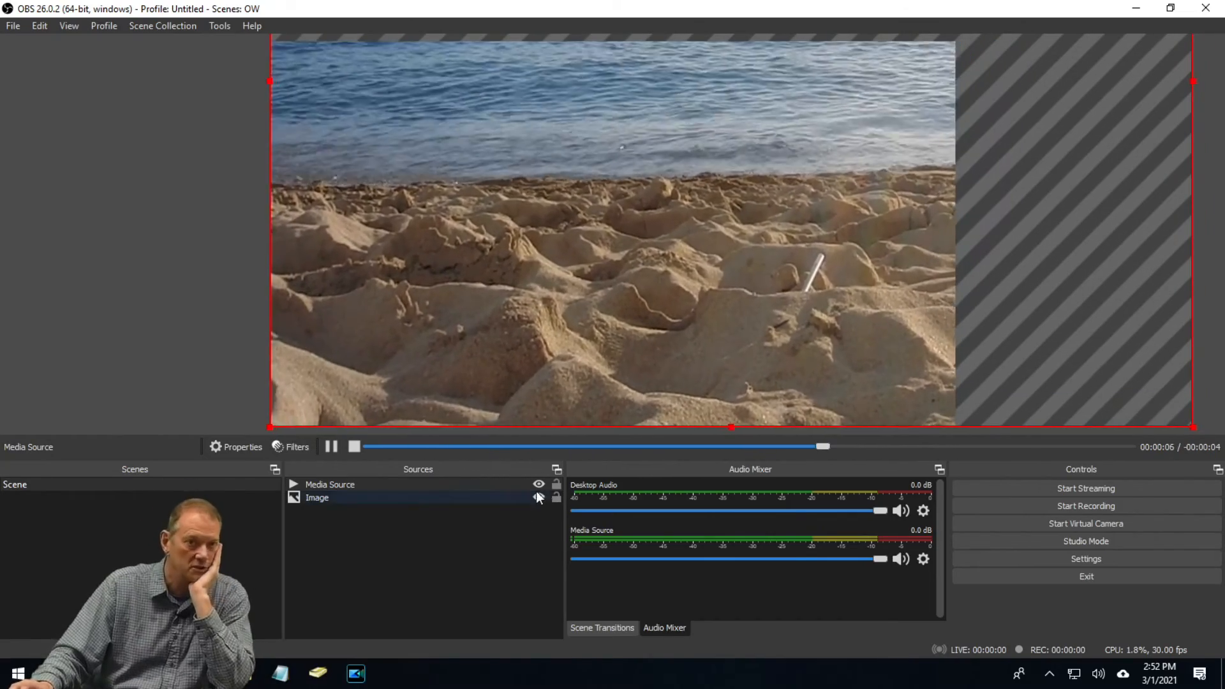
Hide the Media Source and Image sources from the scene
{"action": "left_click", "coordinate": [539, 484]}
{"action": "left_click", "coordinate": [537, 497]}
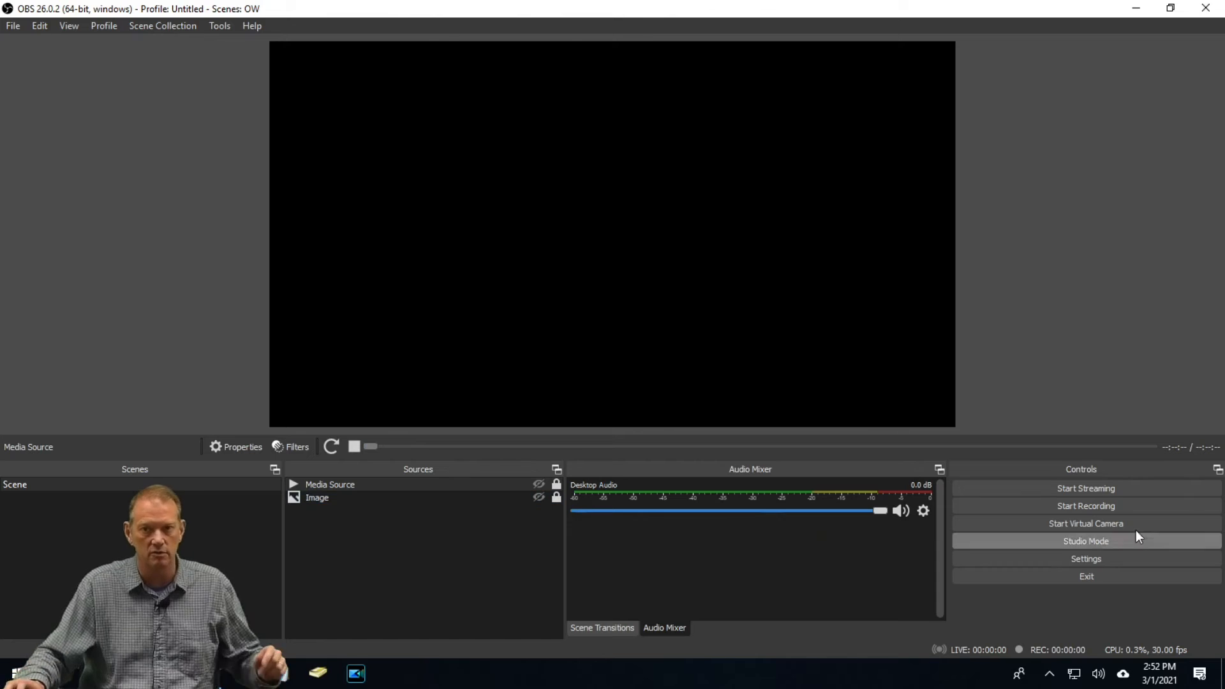
Set the Mic/Auxiliary Audio device to Microphone (9- Yeti Stereo Microphone) in the audio settings
{"action": "left_click", "coordinate": [1093, 560]}
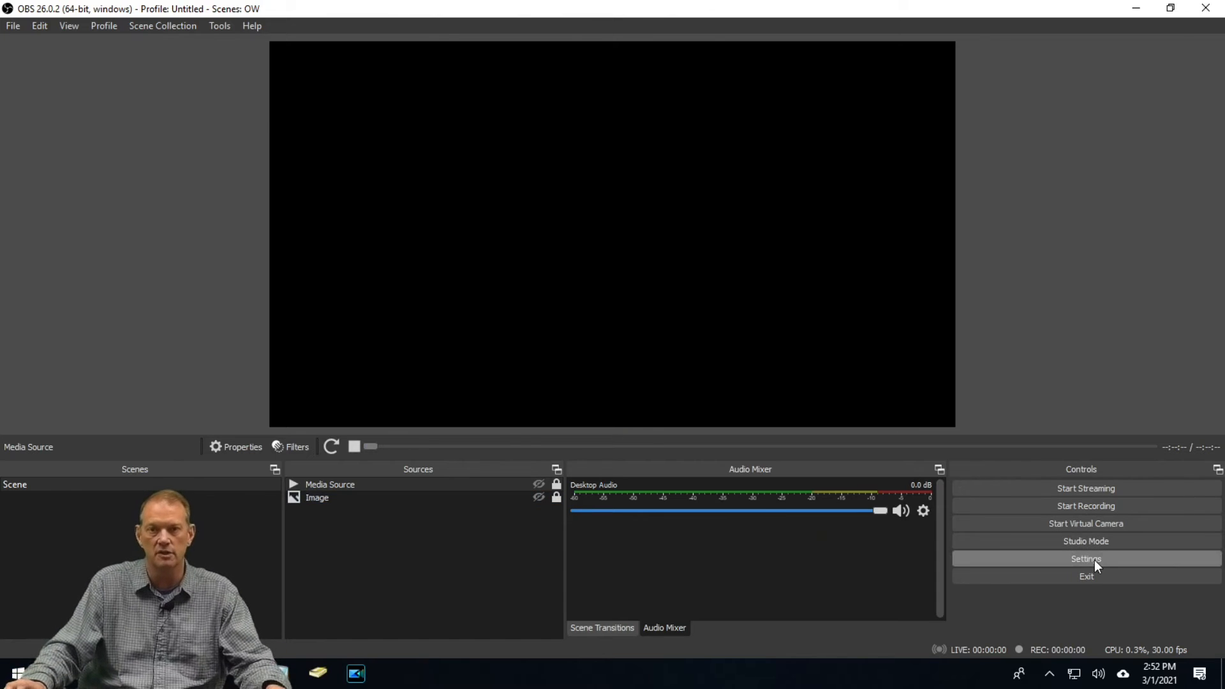
{"action": "left_click", "coordinate": [248, 189]}
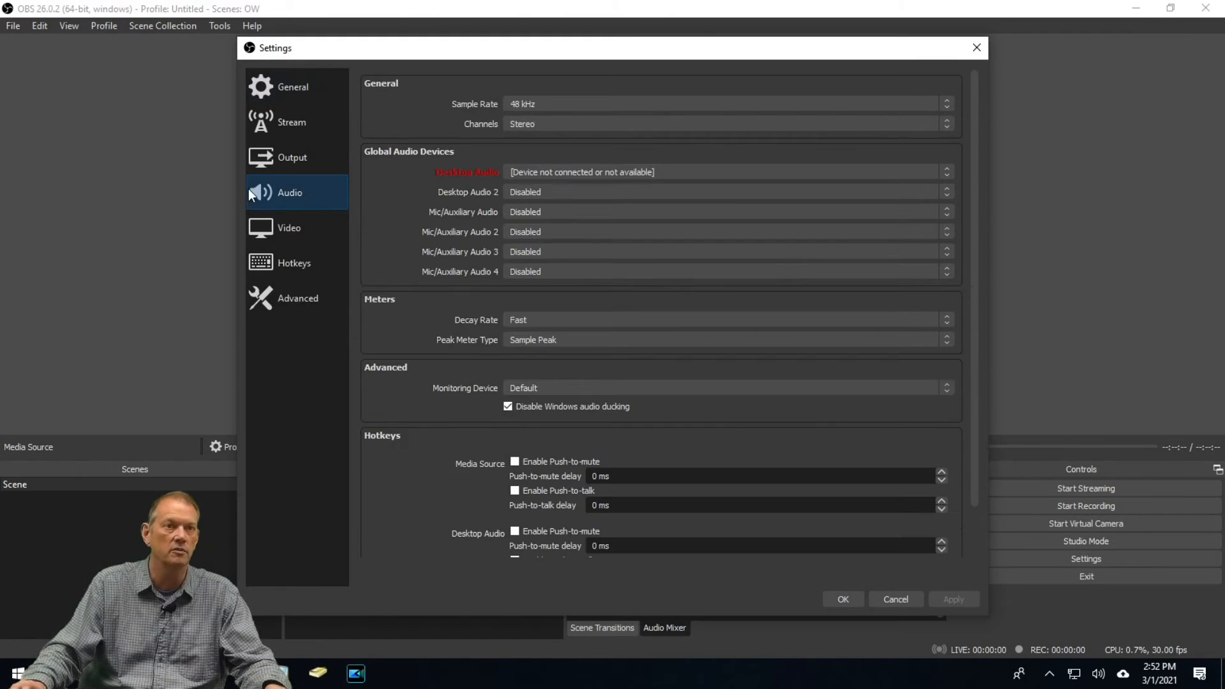
{"action": "left_click", "coordinate": [554, 213]}
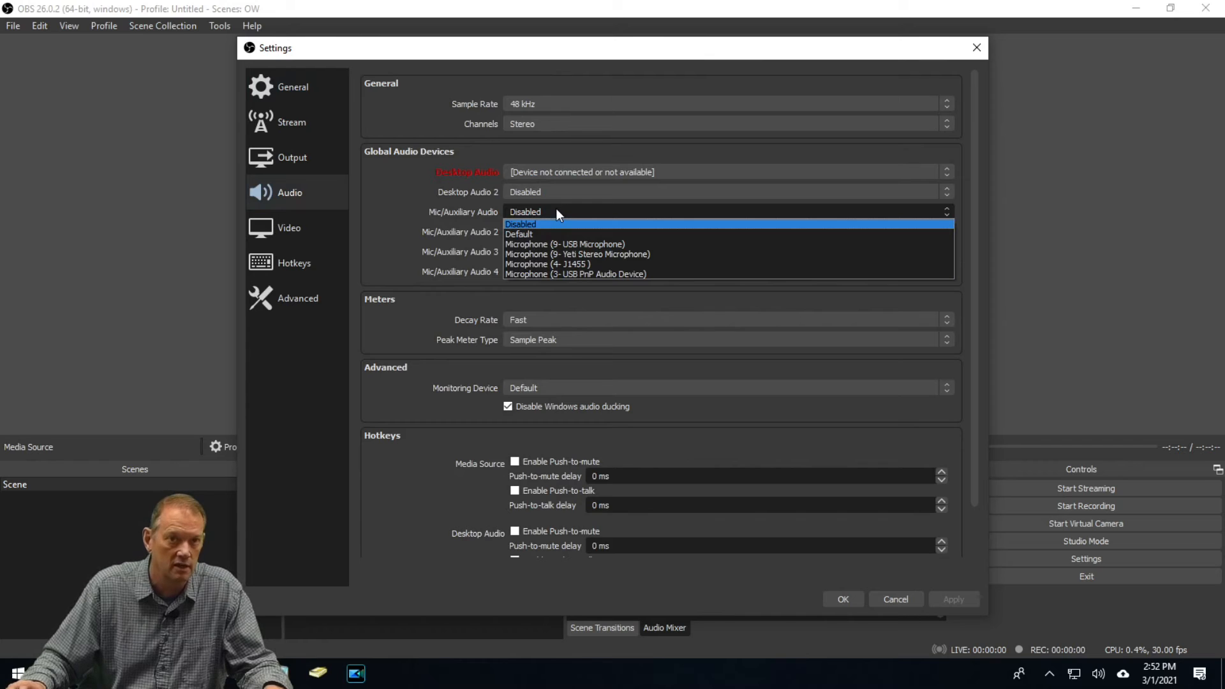
{"action": "left_click", "coordinate": [574, 255]}
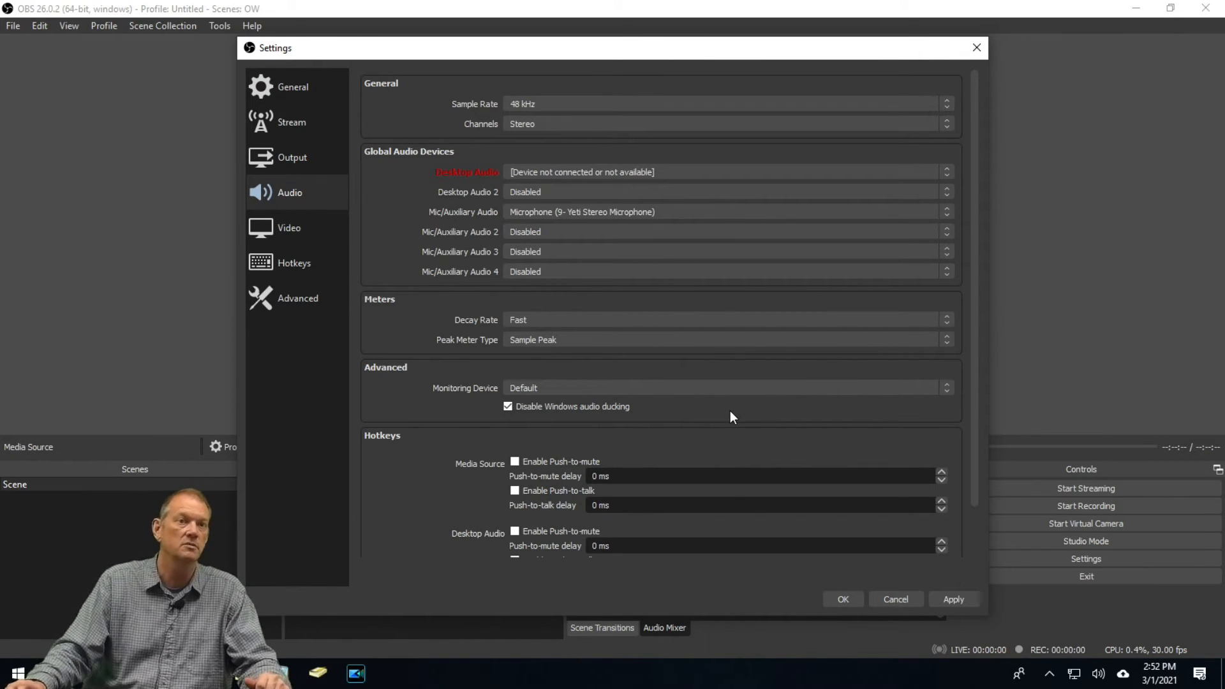
{"action": "left_click", "coordinate": [842, 599]}
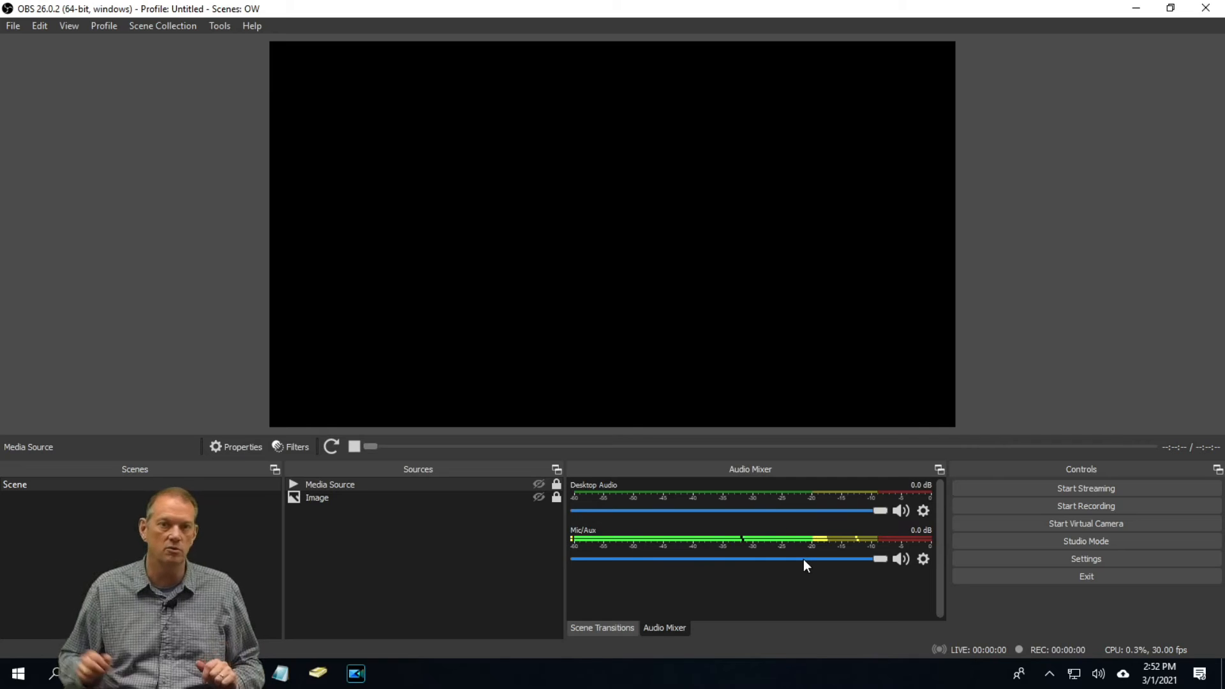
Mute Desktop Audio and toggle the Mic/Aux mute, leaving the microphone unmuted
{"action": "left_click", "coordinate": [900, 510]}
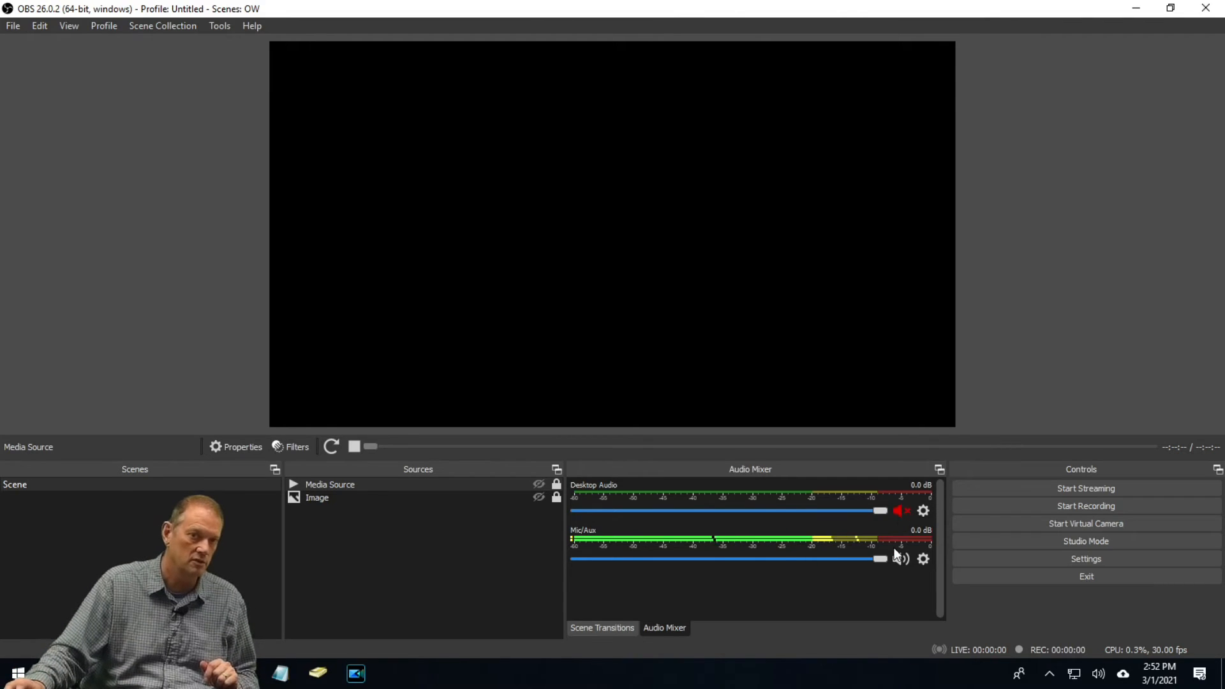
{"action": "left_click", "coordinate": [901, 559]}
{"action": "left_click", "coordinate": [900, 561]}
{"action": "left_click", "coordinate": [901, 558]}
{"action": "left_click", "coordinate": [899, 510]}
{"action": "left_click", "coordinate": [899, 560]}
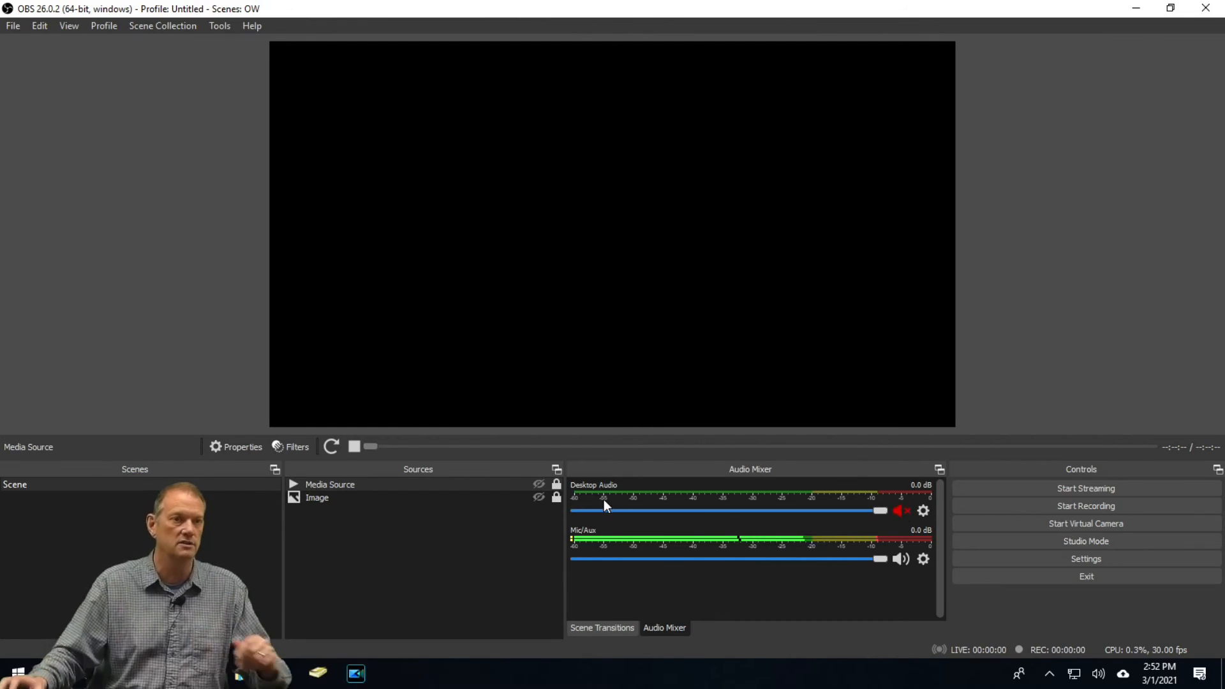
Add a Display Capture source set to Display 1: 1600x900 @ 0,0
{"action": "right_click", "coordinate": [406, 588]}
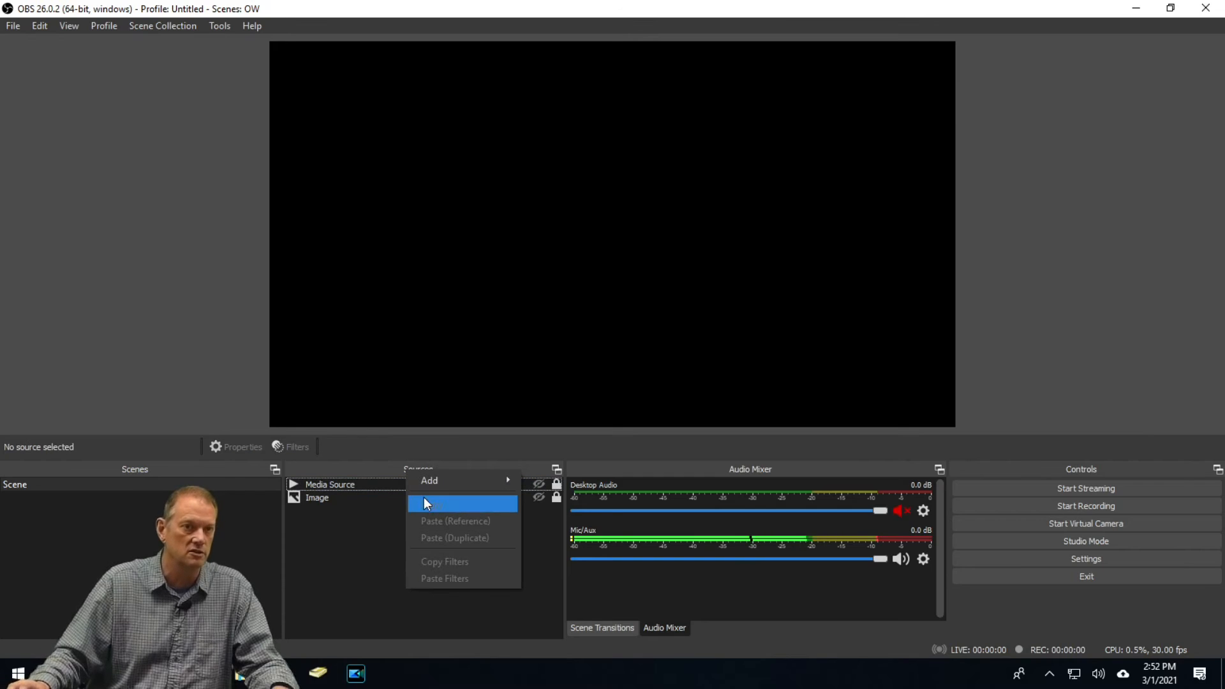
{"action": "mouse_move", "coordinate": [435, 485]}
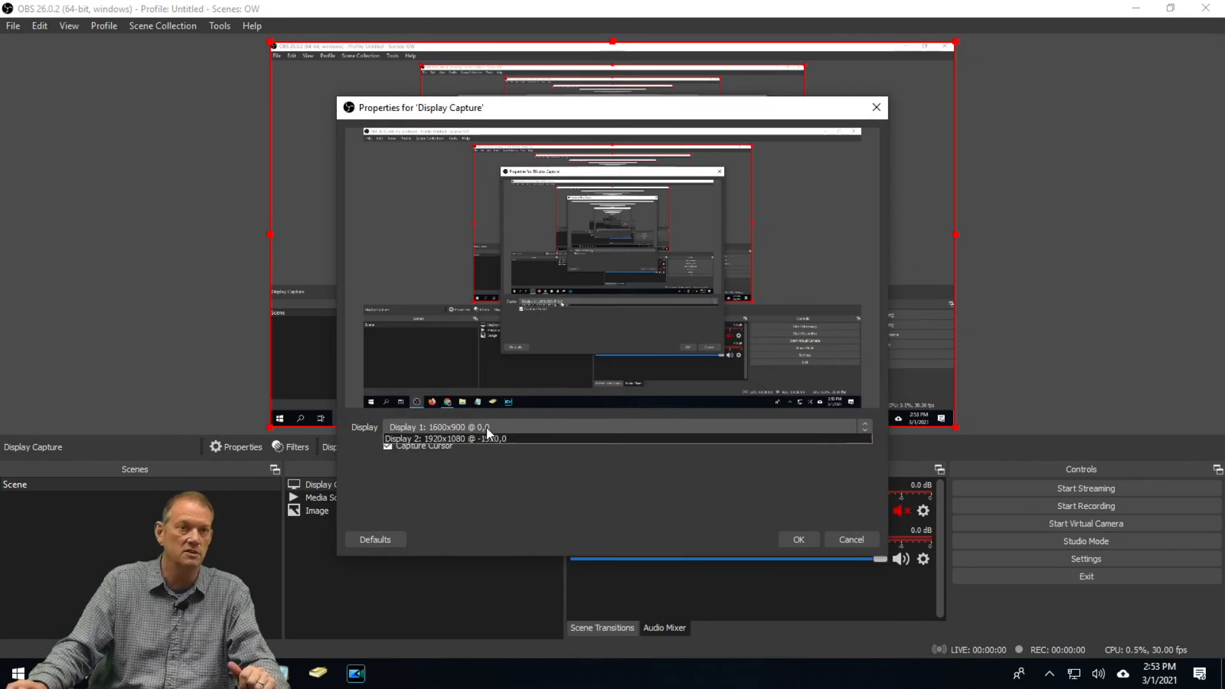
{"action": "left_click", "coordinate": [486, 428]}
{"action": "left_click", "coordinate": [477, 447]}
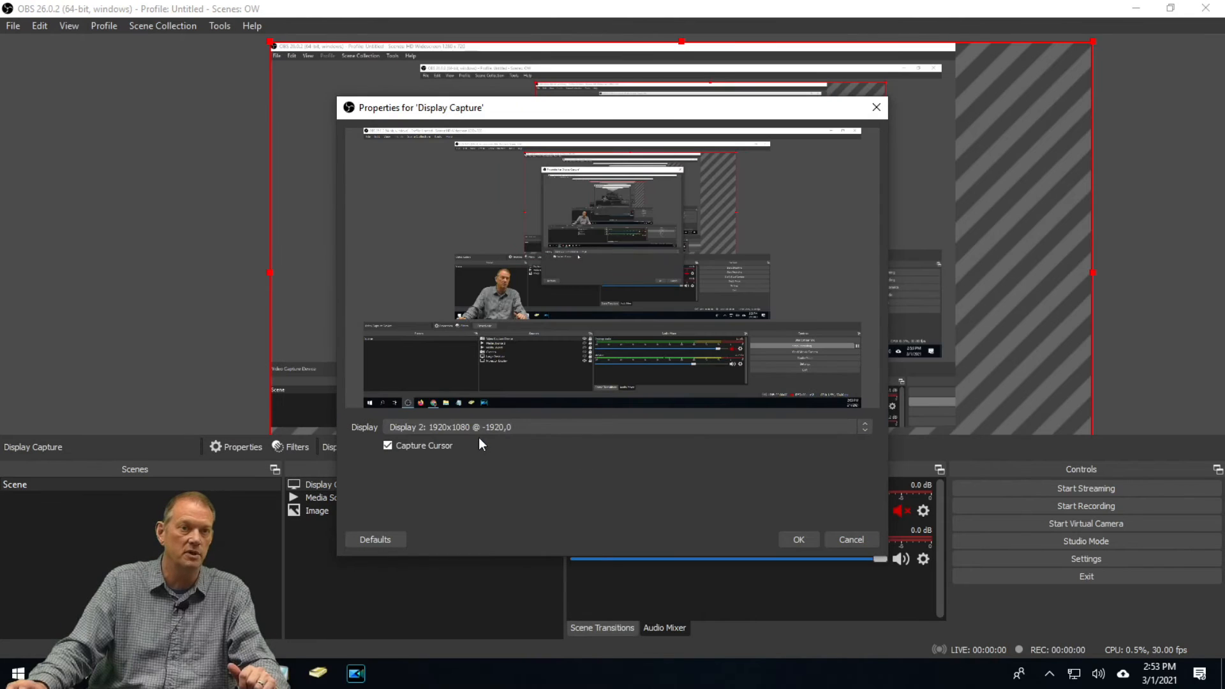
{"action": "left_click", "coordinate": [482, 427]}
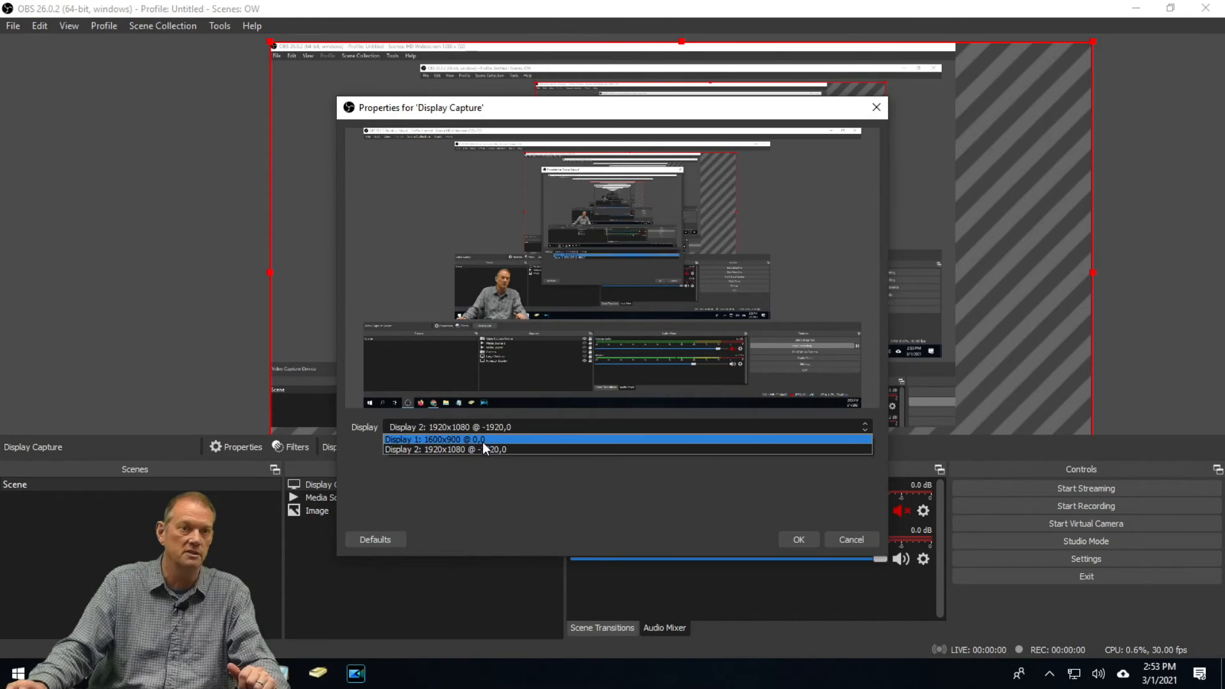
{"action": "left_click", "coordinate": [481, 452]}
{"action": "left_click", "coordinate": [479, 429]}
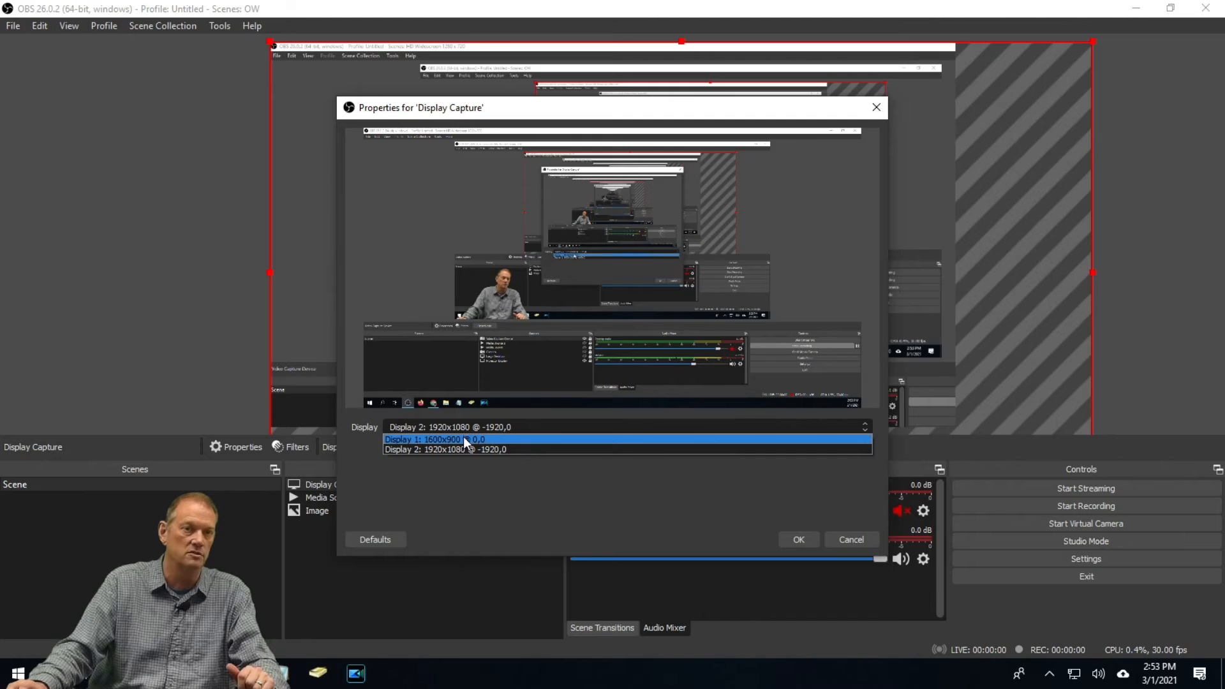
{"action": "left_click", "coordinate": [463, 438]}
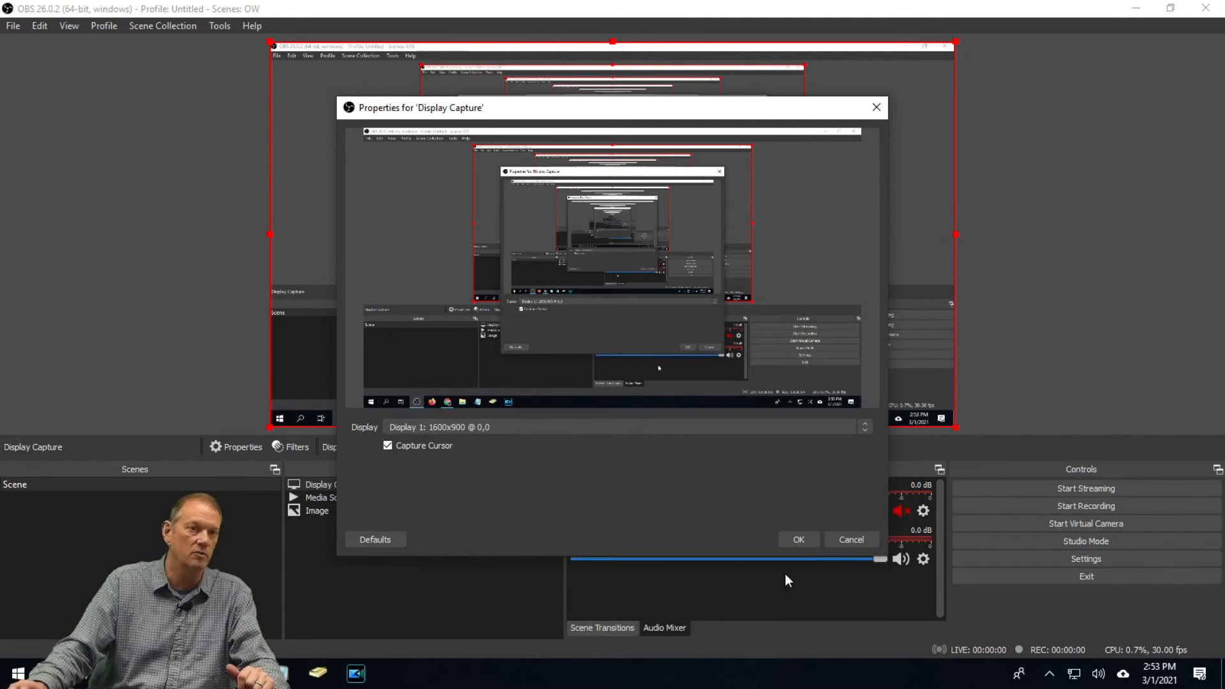
{"action": "left_click", "coordinate": [807, 540]}
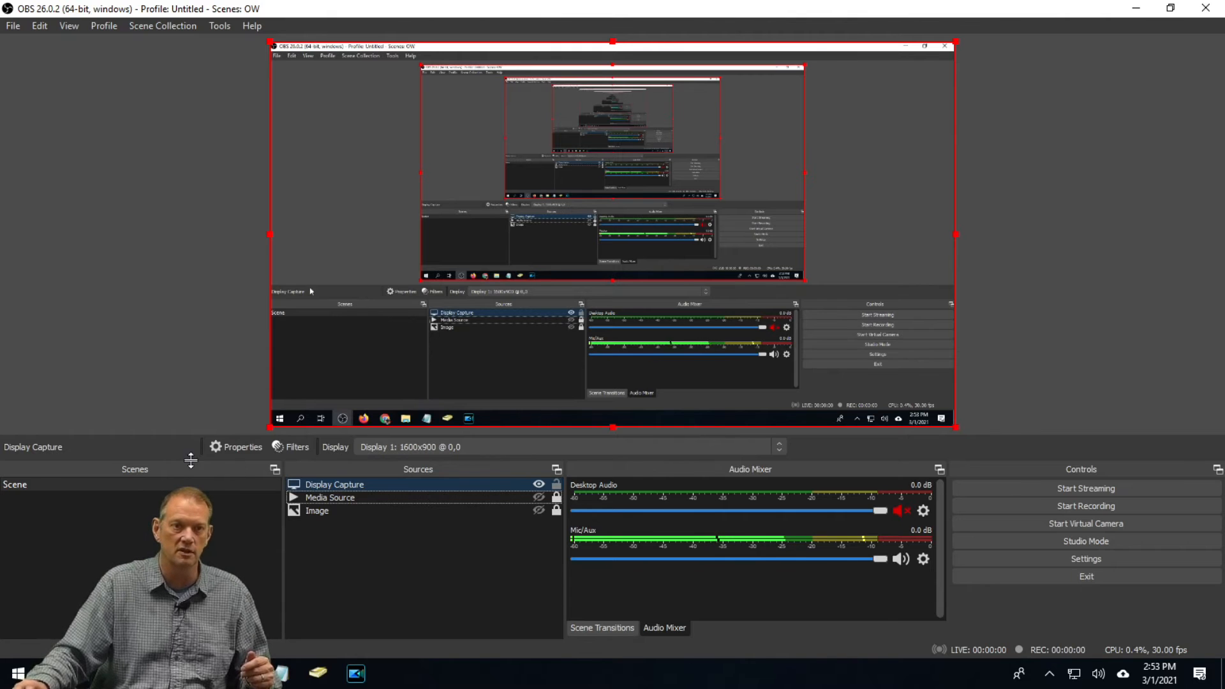
Hide the Display Capture source and show the Image source again
{"action": "left_click", "coordinate": [539, 484]}
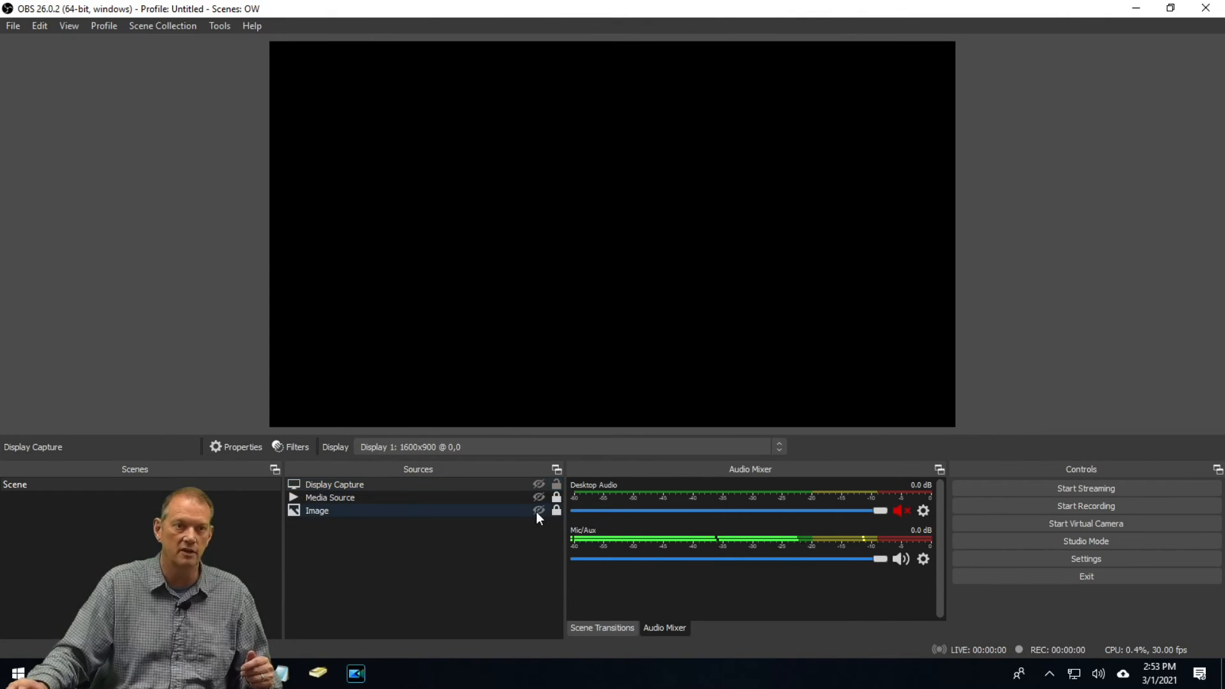
{"action": "left_click", "coordinate": [539, 510]}
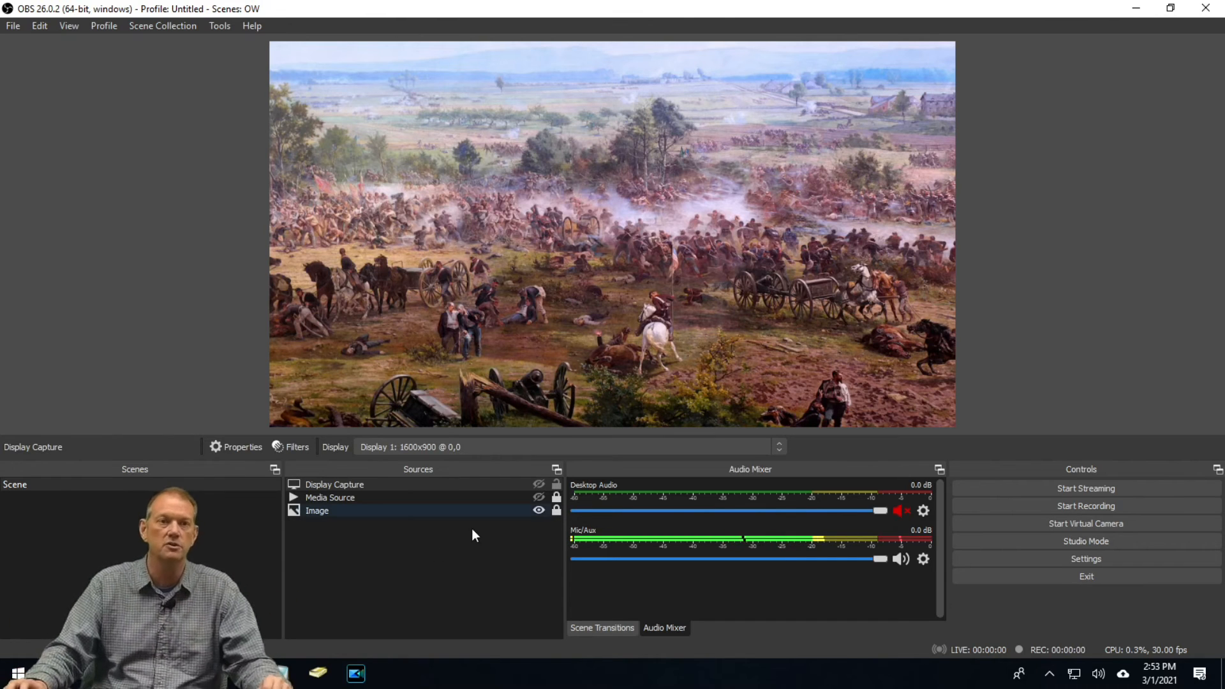
Add a Video Capture Device source named Ipevo DO-CAM using the IPEVO Do-Cam device
{"action": "right_click", "coordinate": [389, 579]}
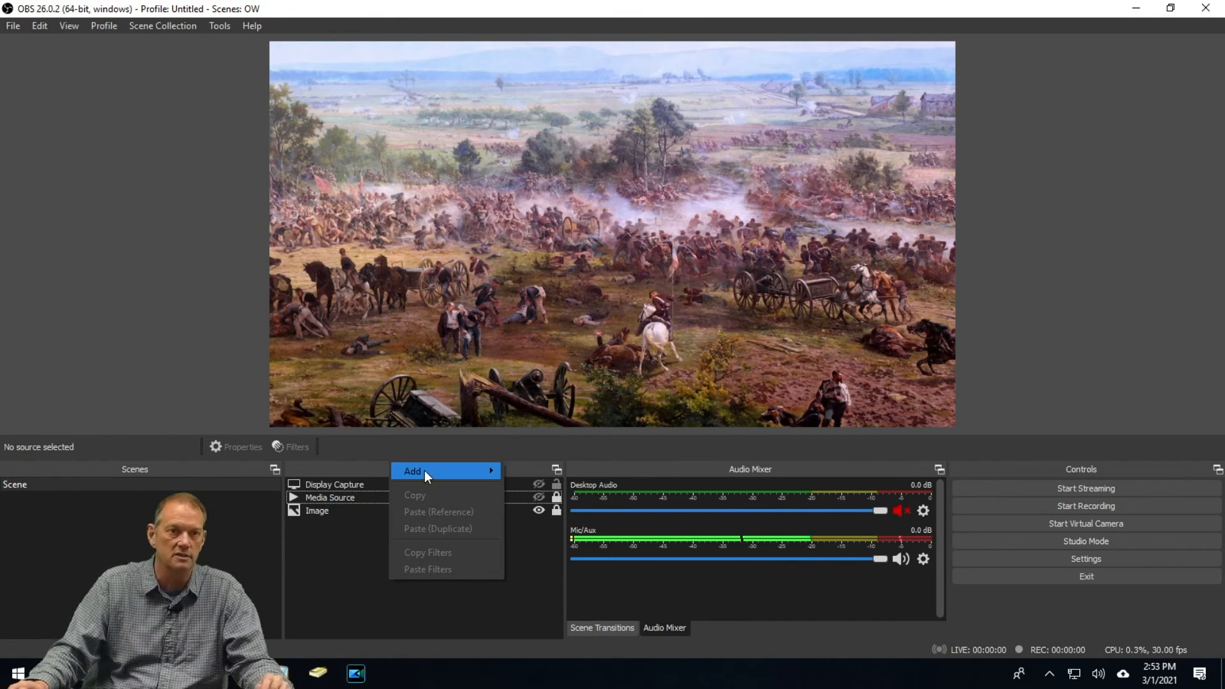
{"action": "mouse_move", "coordinate": [423, 469]}
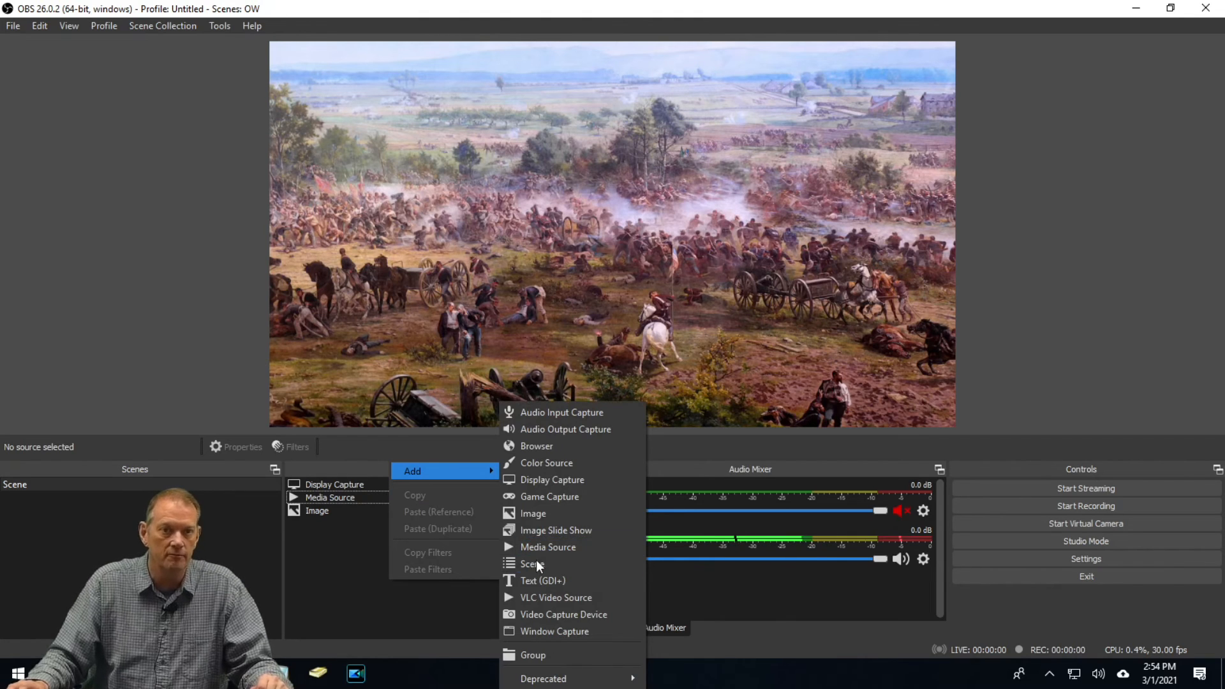
{"action": "left_click", "coordinate": [564, 613]}
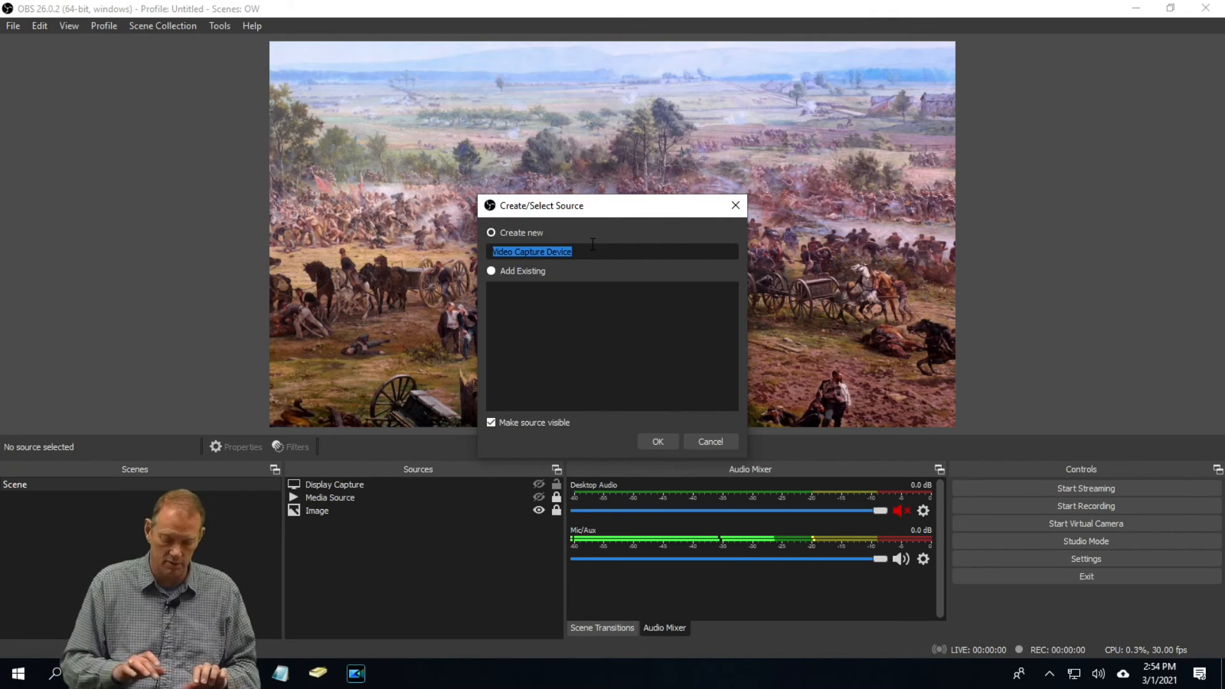
{"action": "type", "text": "Ipevo DO-CAM"}
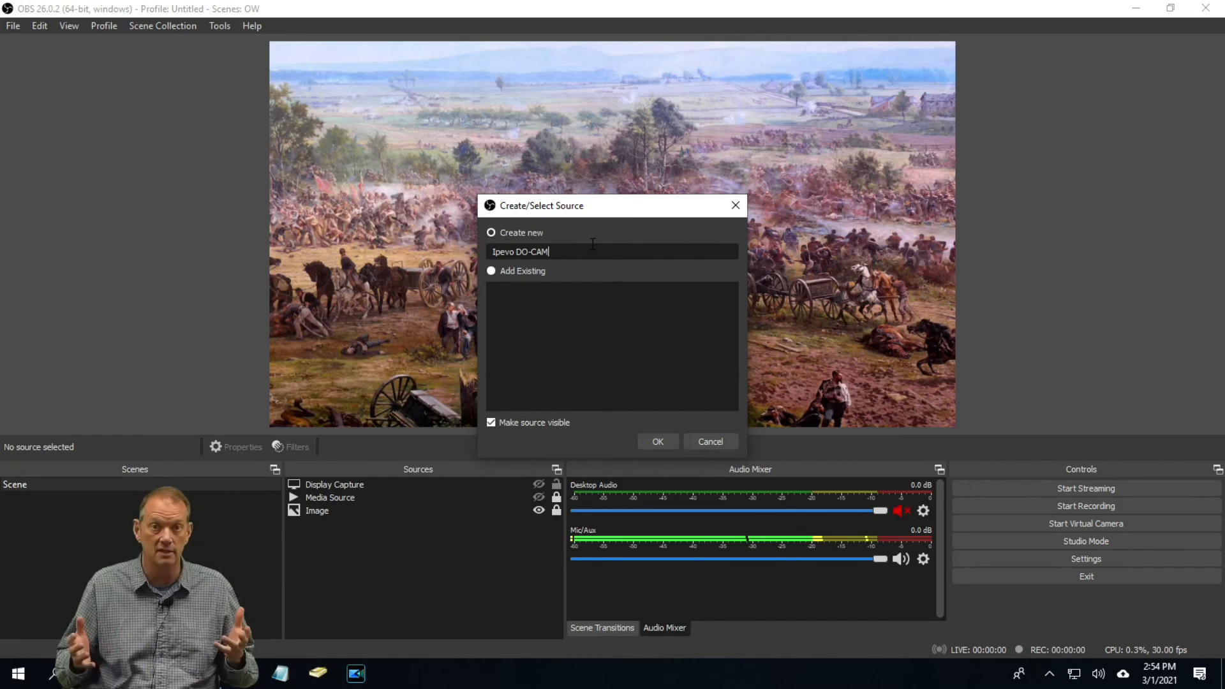
{"action": "left_click", "coordinate": [657, 440]}
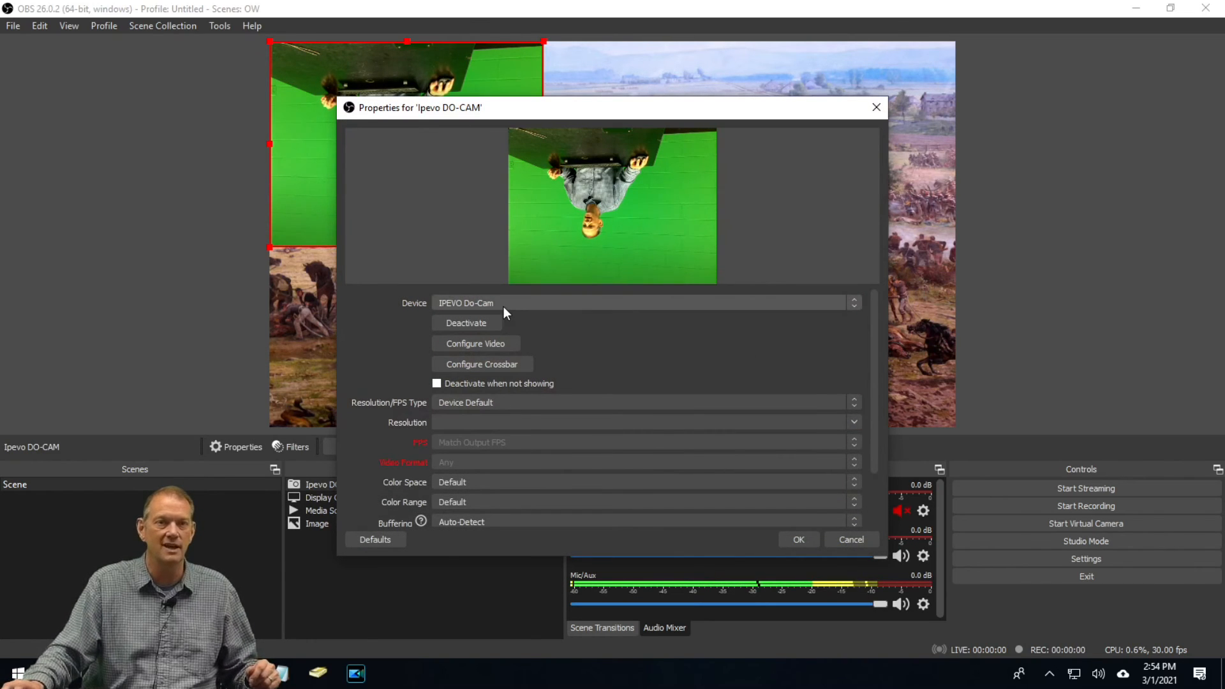
{"action": "left_click", "coordinate": [786, 538]}
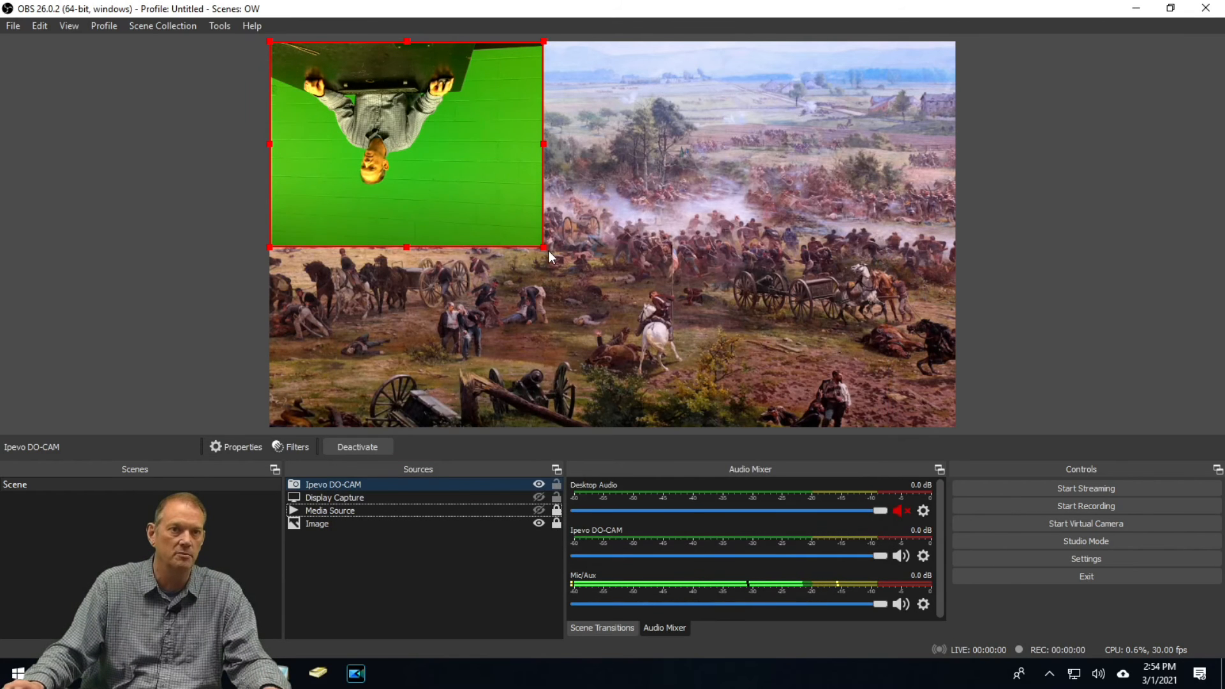
Enlarge the Ipevo DO-CAM source in the preview and rotate it 180 degrees
{"action": "left_click_drag", "start_coordinate": [541, 247], "coordinate": [710, 370]}
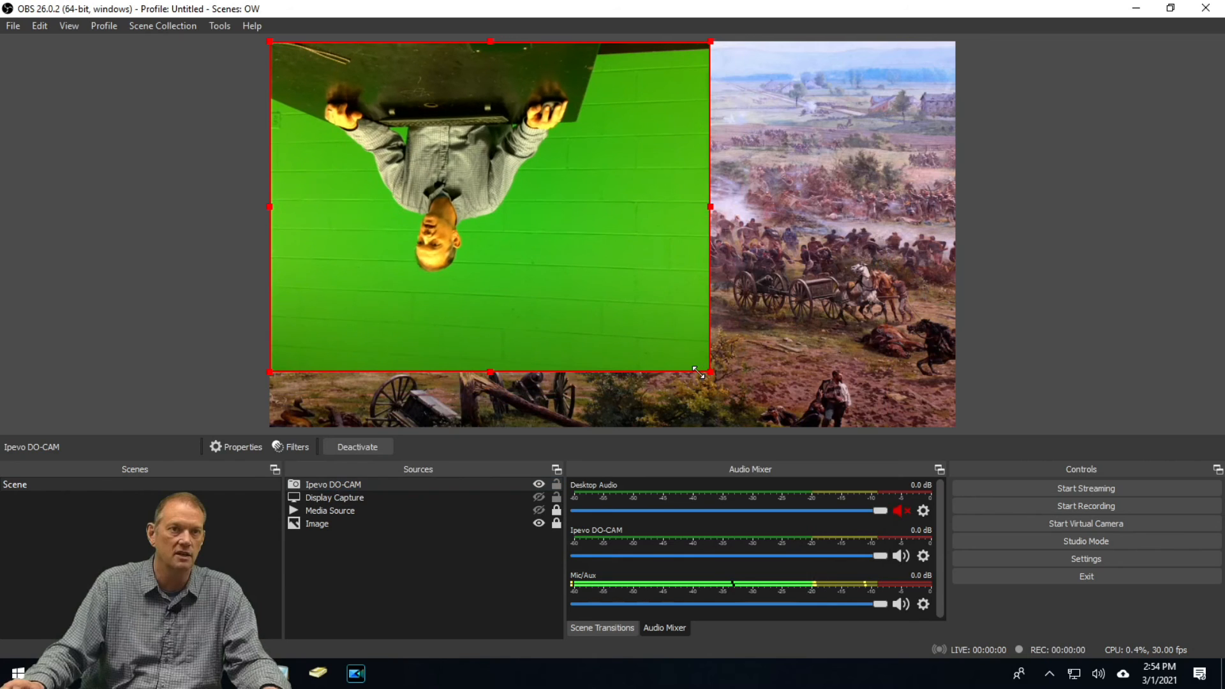
{"action": "right_click", "coordinate": [511, 185]}
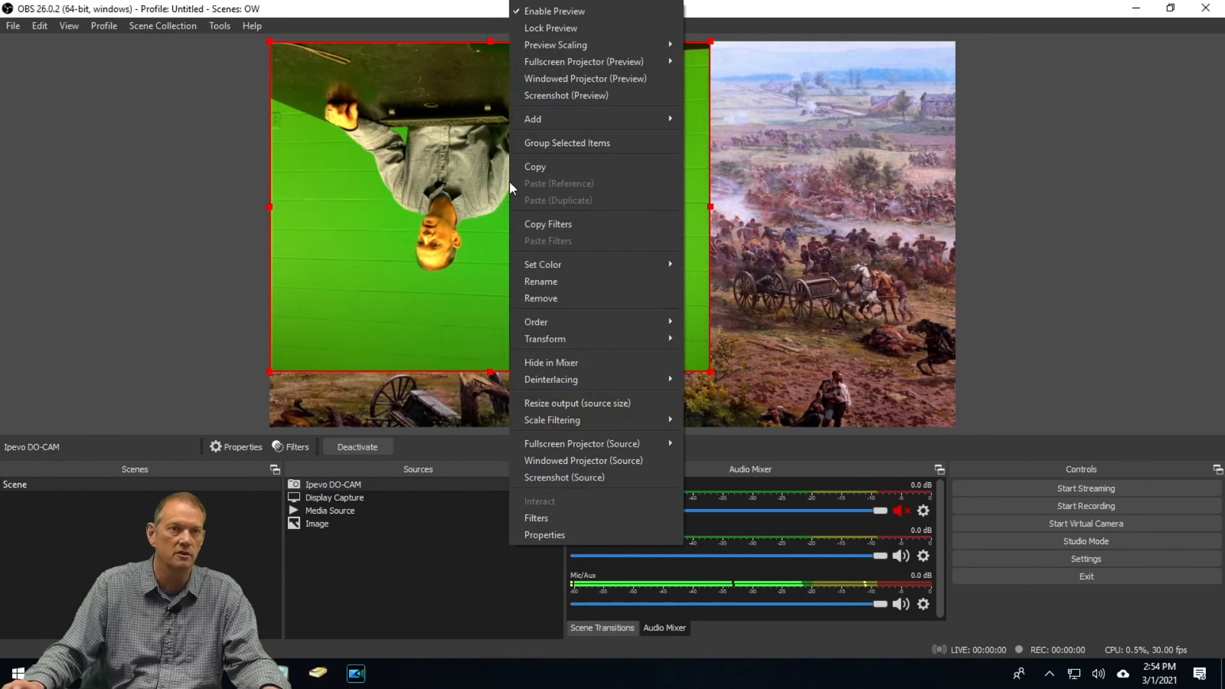
{"action": "mouse_move", "coordinate": [535, 342]}
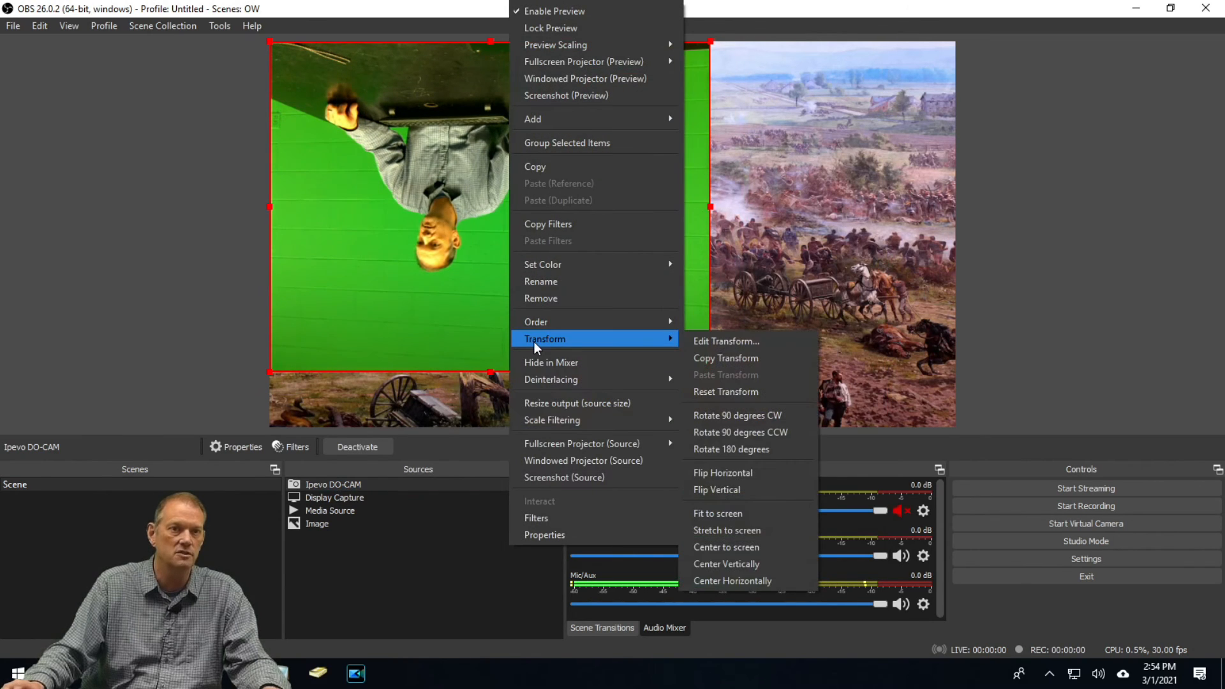
{"action": "left_click", "coordinate": [735, 449]}
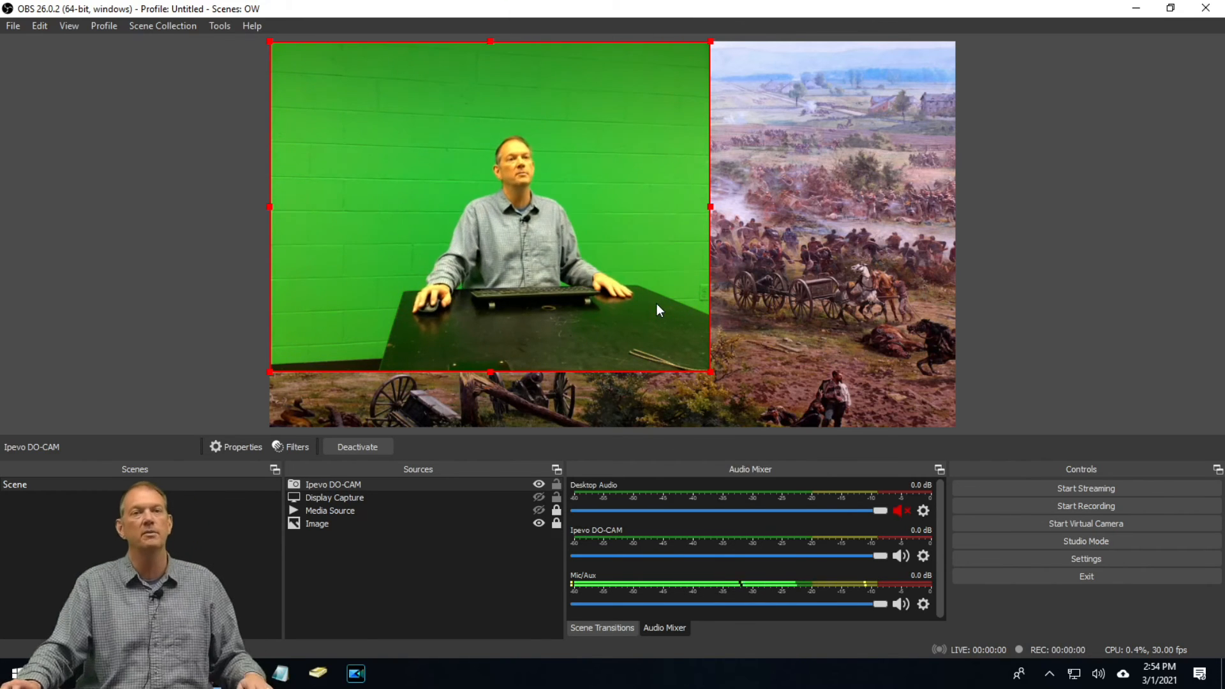
Move the webcam source to the lower-left area of the canvas and lock it in place
{"action": "left_click_drag", "start_coordinate": [656, 303], "coordinate": [529, 439]}
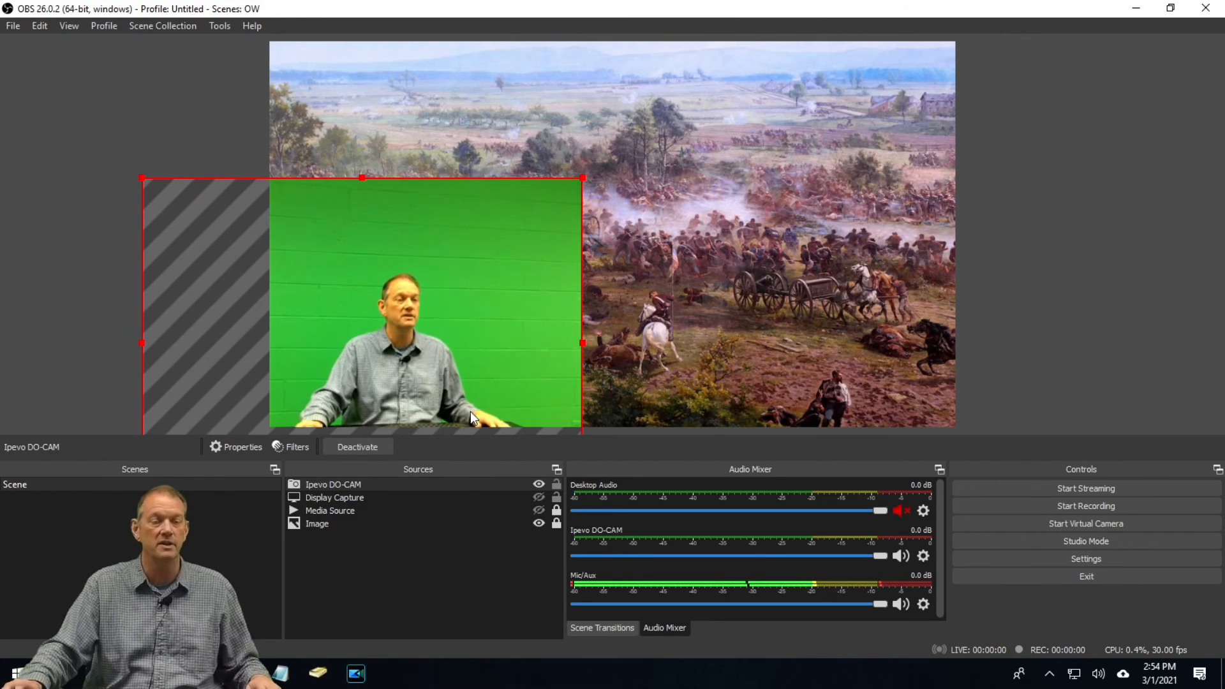
{"action": "left_click", "coordinate": [558, 486]}
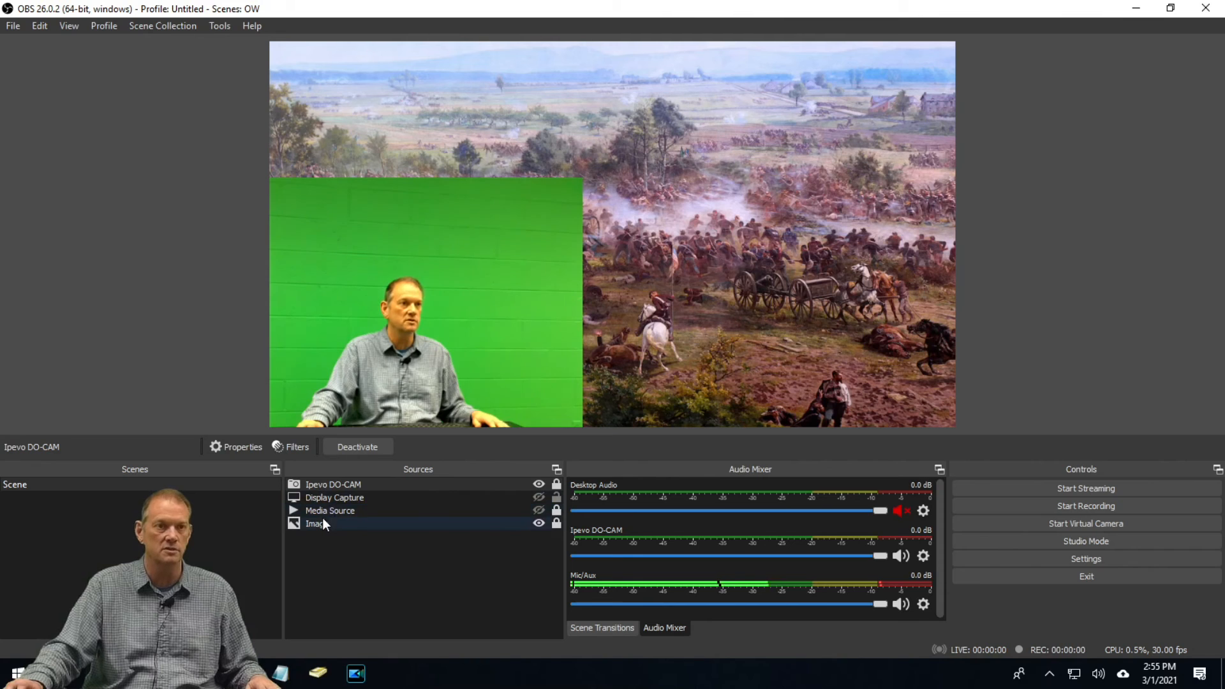
Move Ipevo DO-CAM below Display Capture in the source order and return it to the top
{"action": "mouse_move", "coordinate": [331, 484]}
{"action": "left_mouse_down"}
{"action": "mouse_move", "coordinate": [319, 531]}
{"action": "mouse_move", "coordinate": [319, 484]}
{"action": "left_mouse_up"}
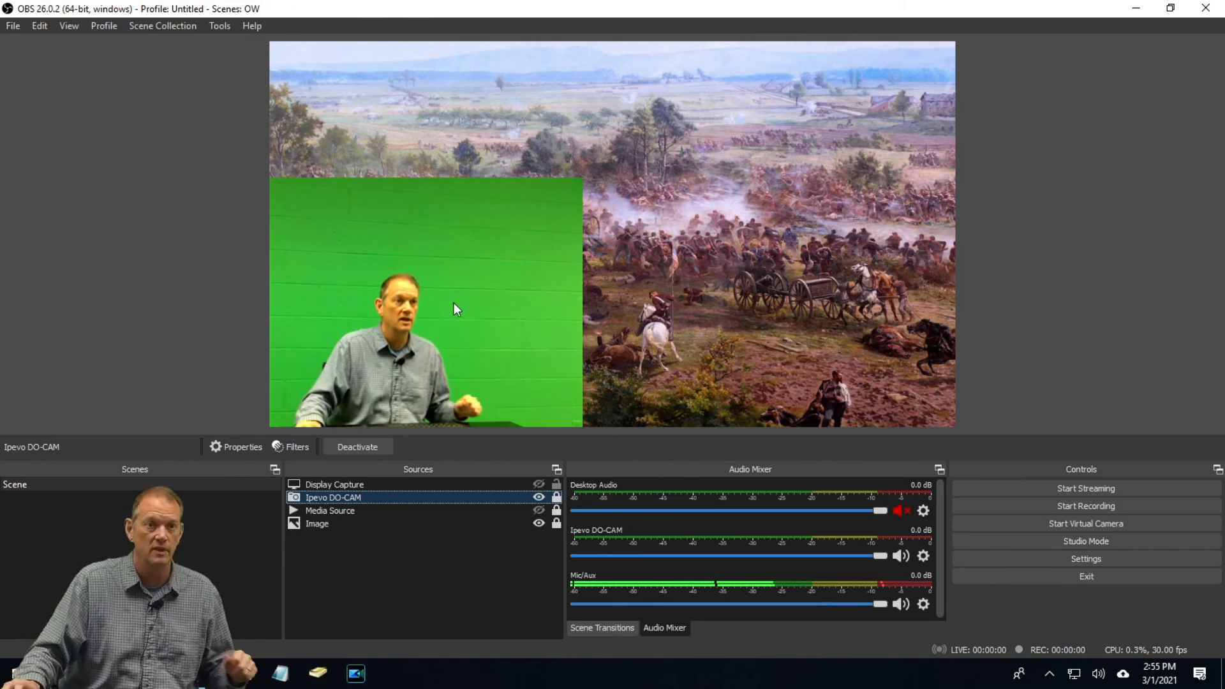
{"action": "left_click", "coordinate": [378, 483]}
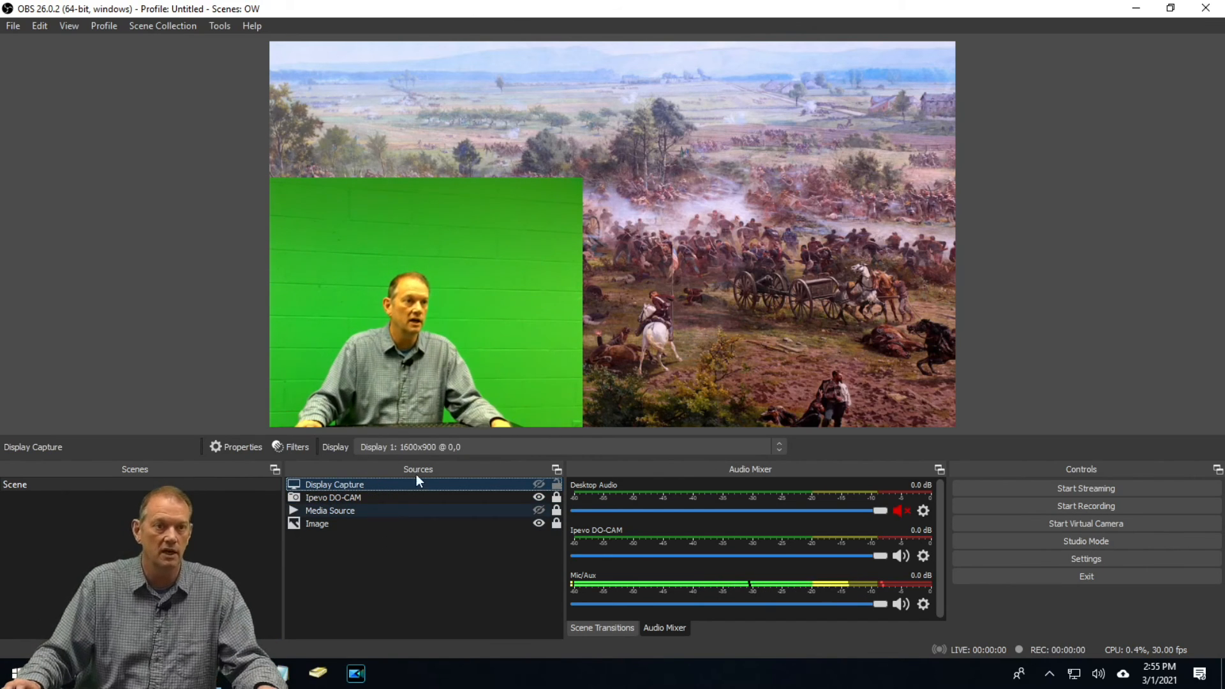
{"action": "left_click", "coordinate": [366, 497]}
{"action": "left_click_drag", "start_coordinate": [368, 497], "coordinate": [381, 480]}
Add a Chroma Key filter to the Ipevo DO-CAM source with Green as the key color type
{"action": "right_click", "coordinate": [503, 296]}
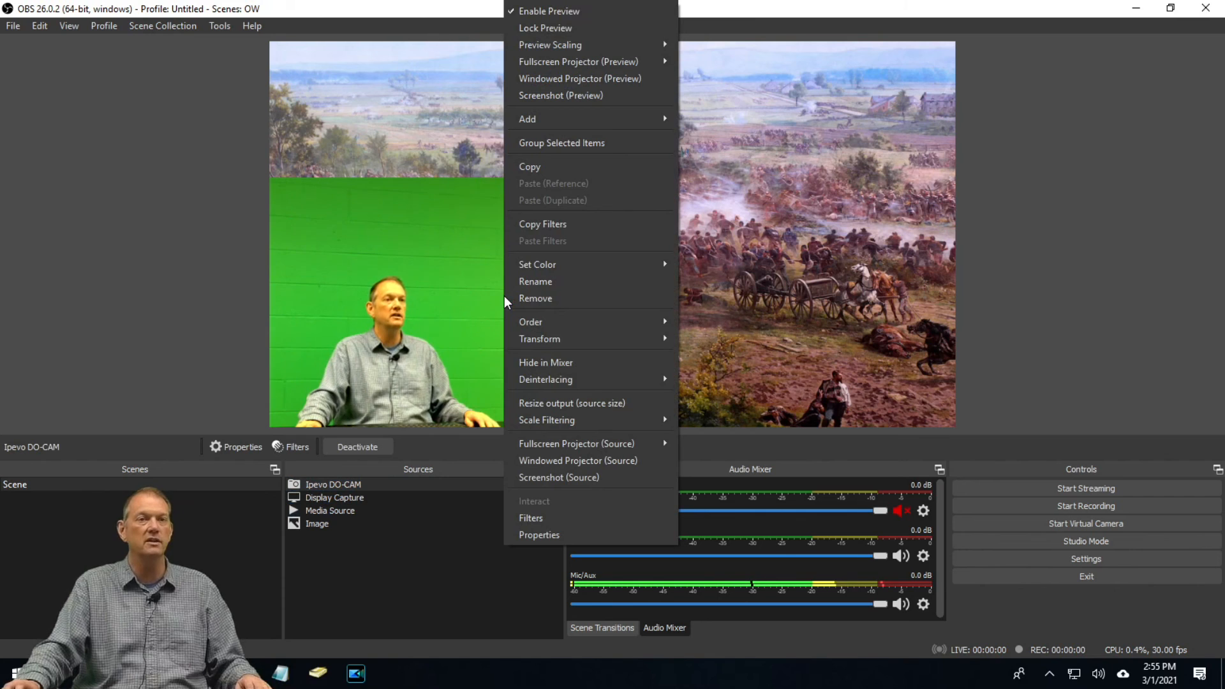
{"action": "left_click", "coordinate": [560, 518]}
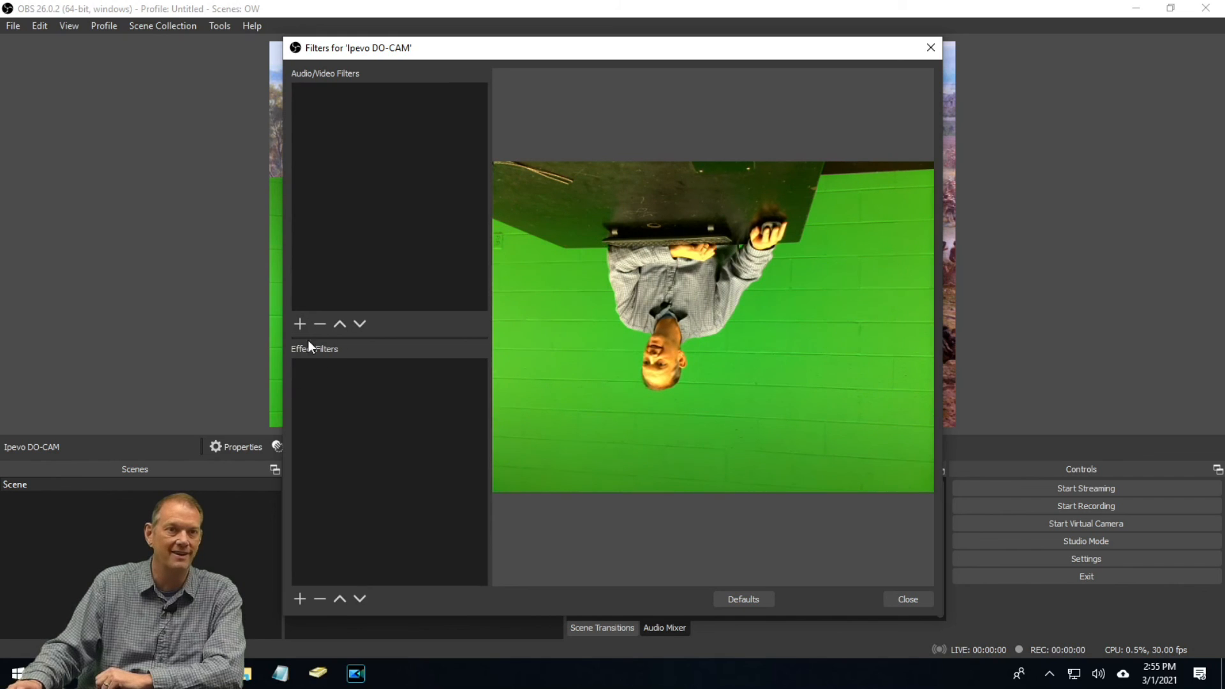
{"action": "left_click", "coordinate": [300, 601]}
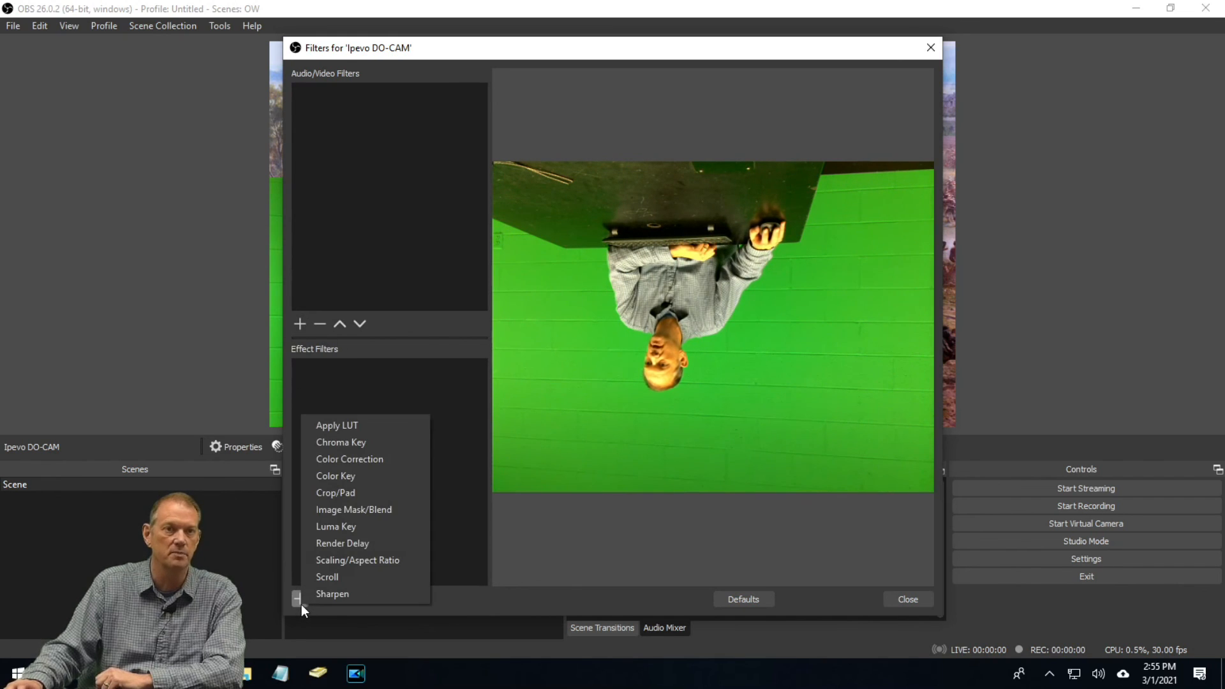
{"action": "left_click", "coordinate": [348, 443]}
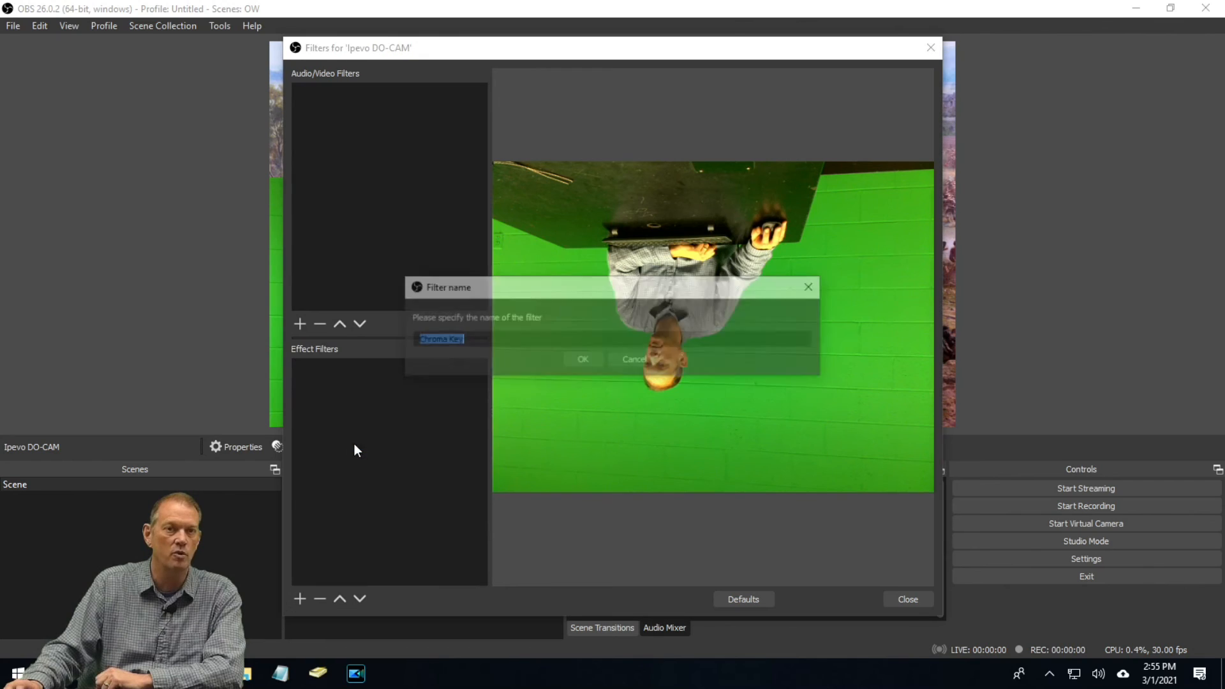
{"action": "key", "text": "Return"}
{"action": "left_click", "coordinate": [651, 409]}
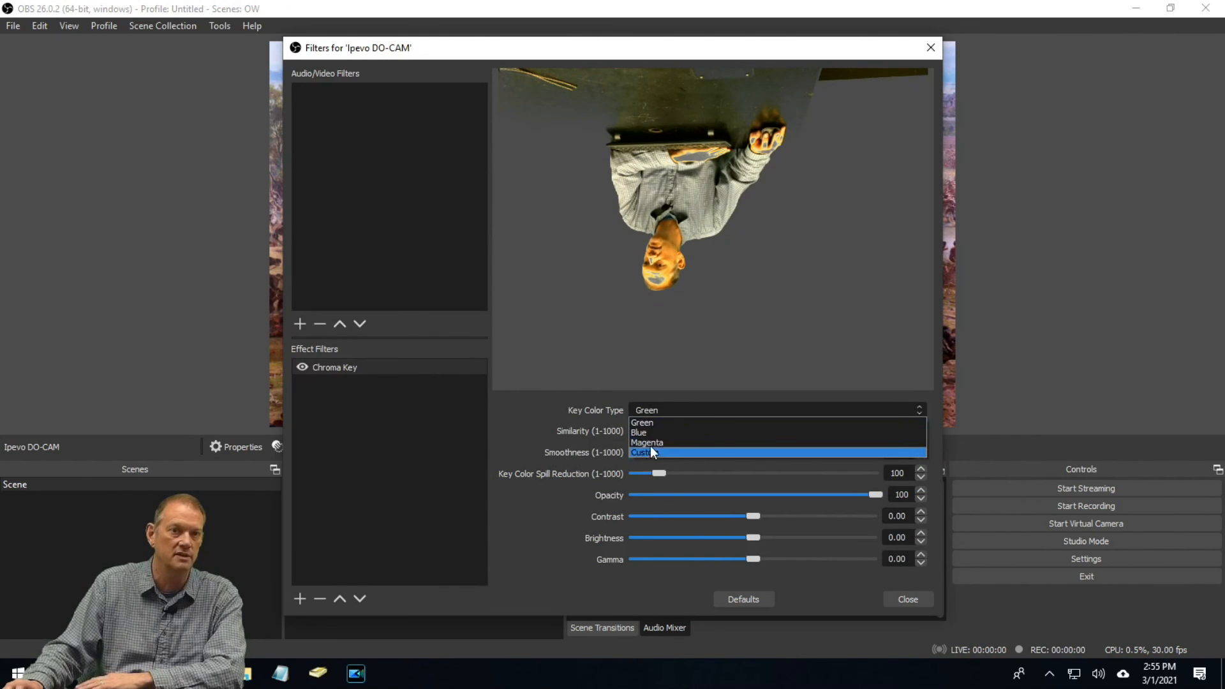
{"action": "left_click", "coordinate": [661, 422]}
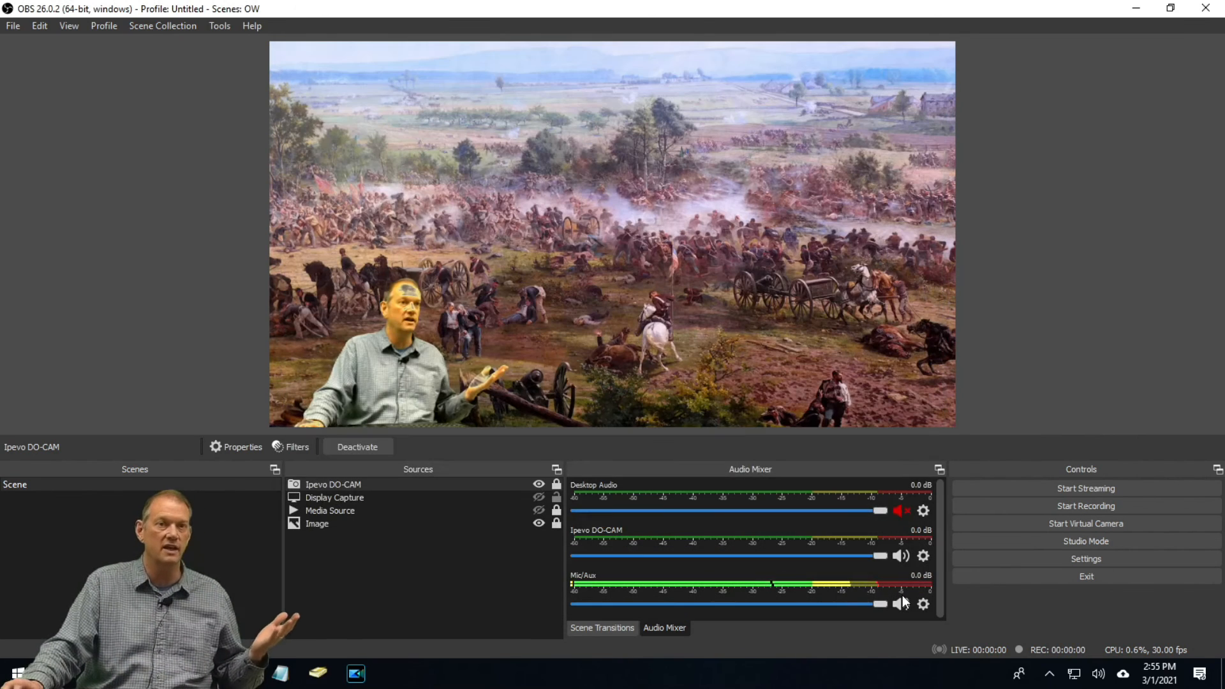
{"action": "left_click", "coordinate": [900, 595]}
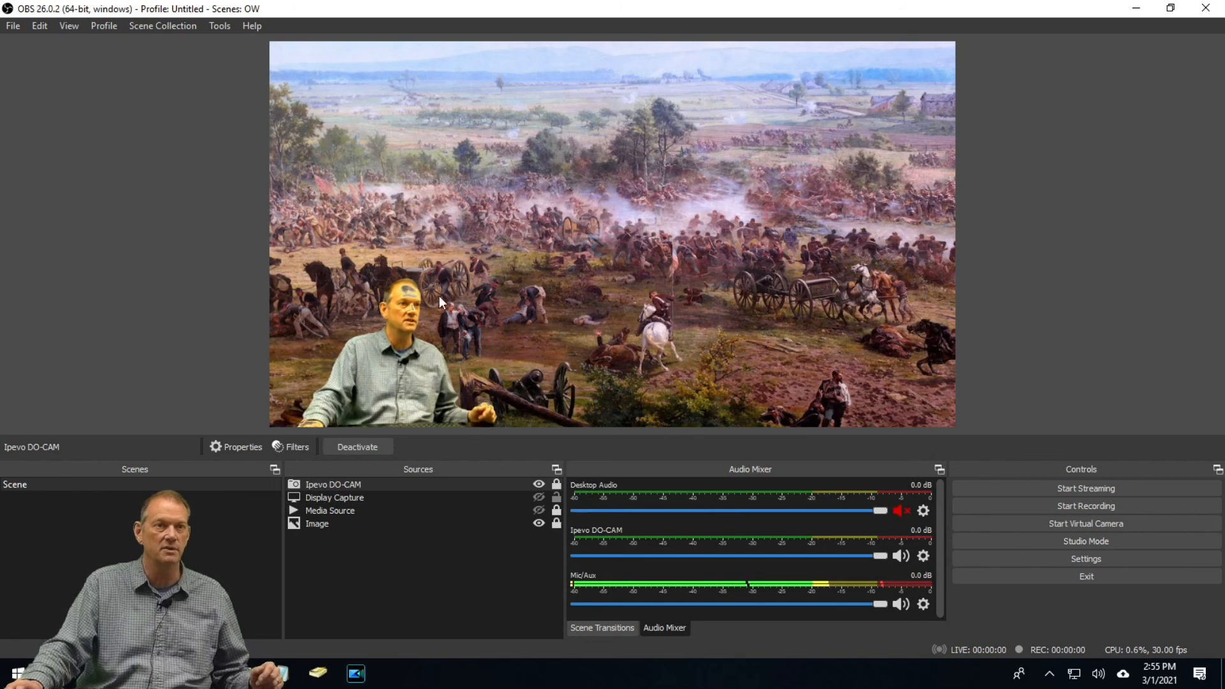
Reopen the Ipevo DO-CAM filters and set the Chroma Key similarity to 320
{"action": "right_click", "coordinate": [384, 391]}
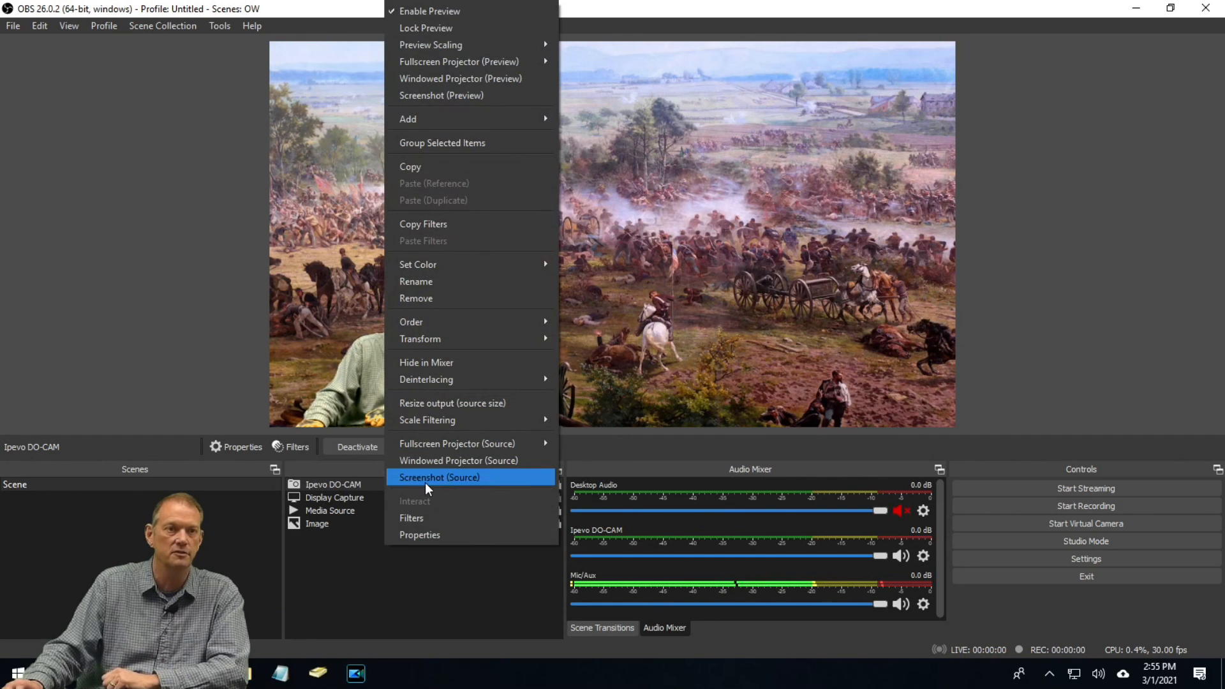
{"action": "left_click", "coordinate": [436, 520]}
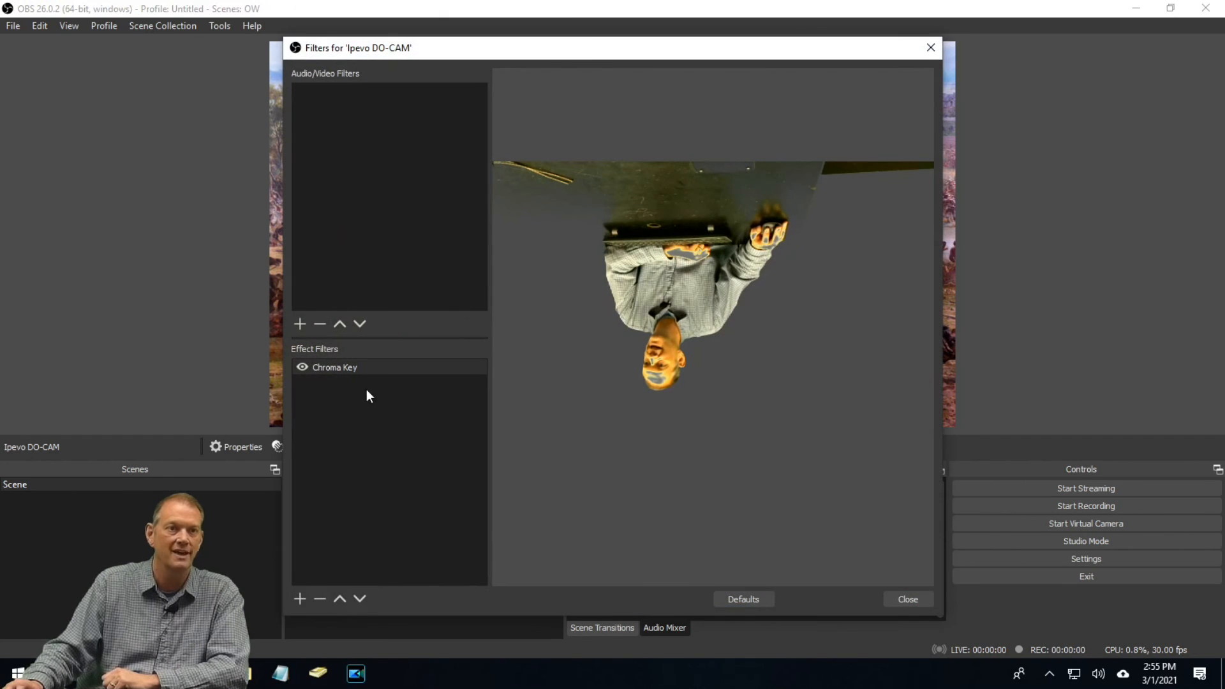
{"action": "left_click", "coordinate": [379, 370]}
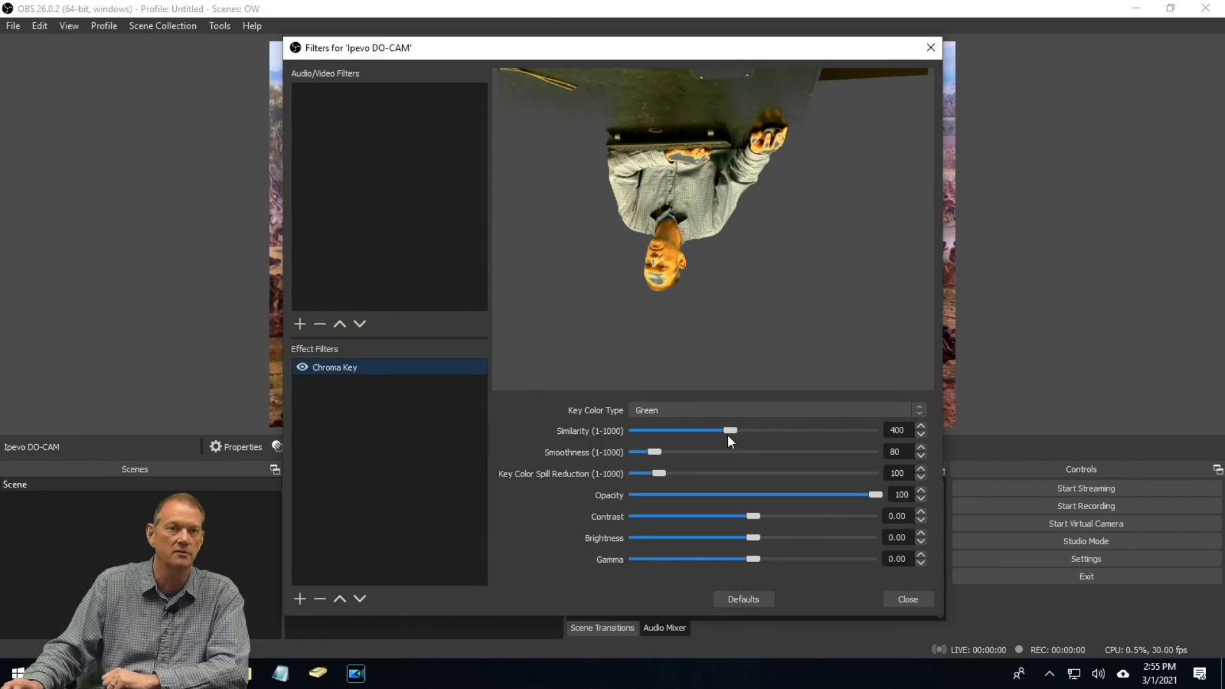
{"action": "mouse_move", "coordinate": [733, 428]}
{"action": "left_mouse_down"}
{"action": "mouse_move", "coordinate": [776, 428]}
{"action": "mouse_move", "coordinate": [698, 425]}
{"action": "mouse_move", "coordinate": [736, 425]}
{"action": "mouse_move", "coordinate": [704, 425]}
{"action": "mouse_move", "coordinate": [714, 426]}
{"action": "left_mouse_up"}
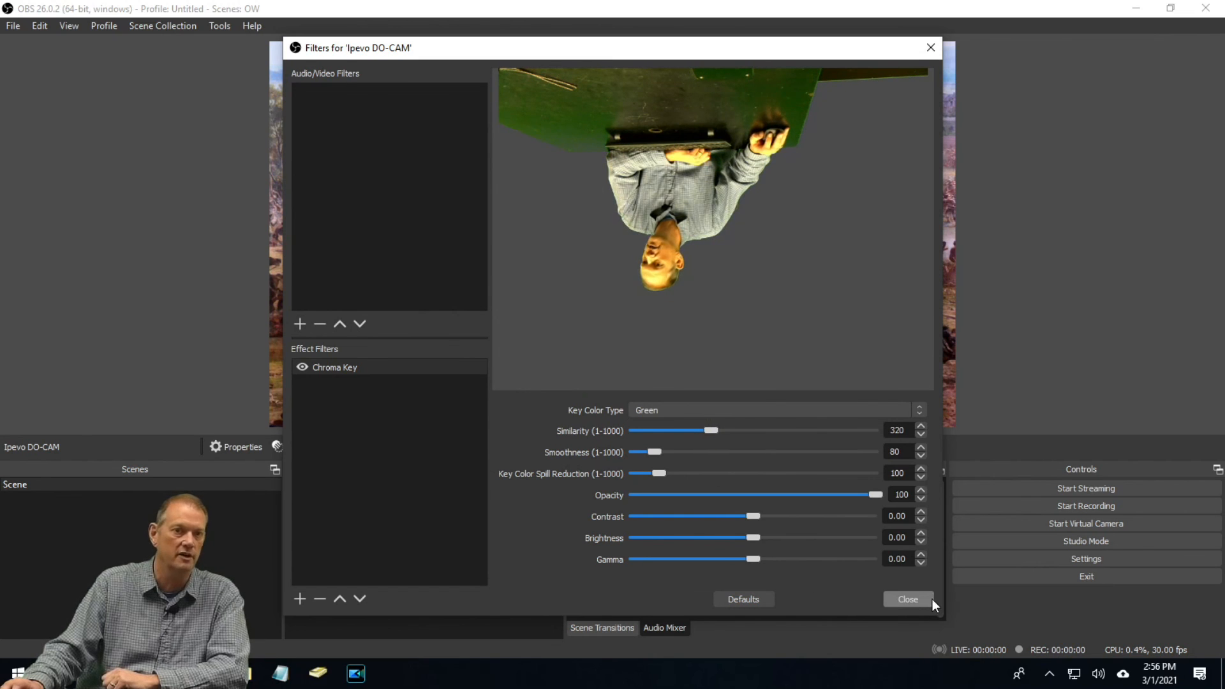
{"action": "left_click", "coordinate": [919, 599]}
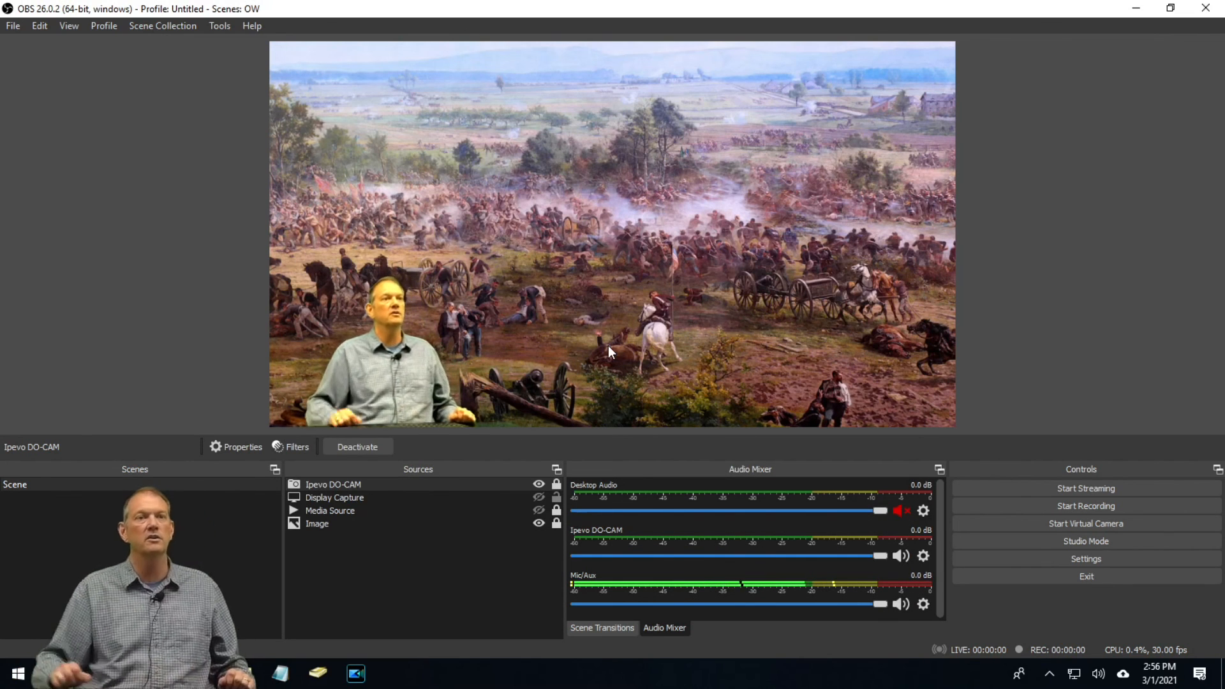